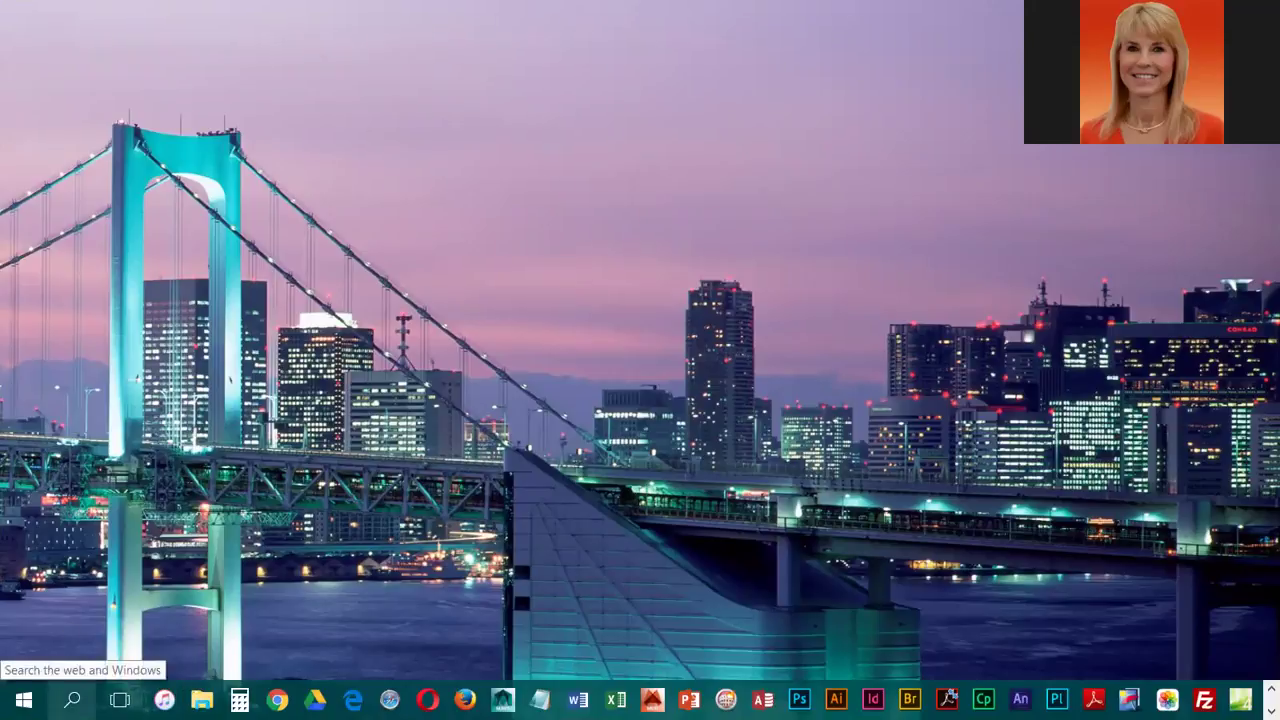
Find and launch Word 2016 and create a blank document.
left_click(72, 700)
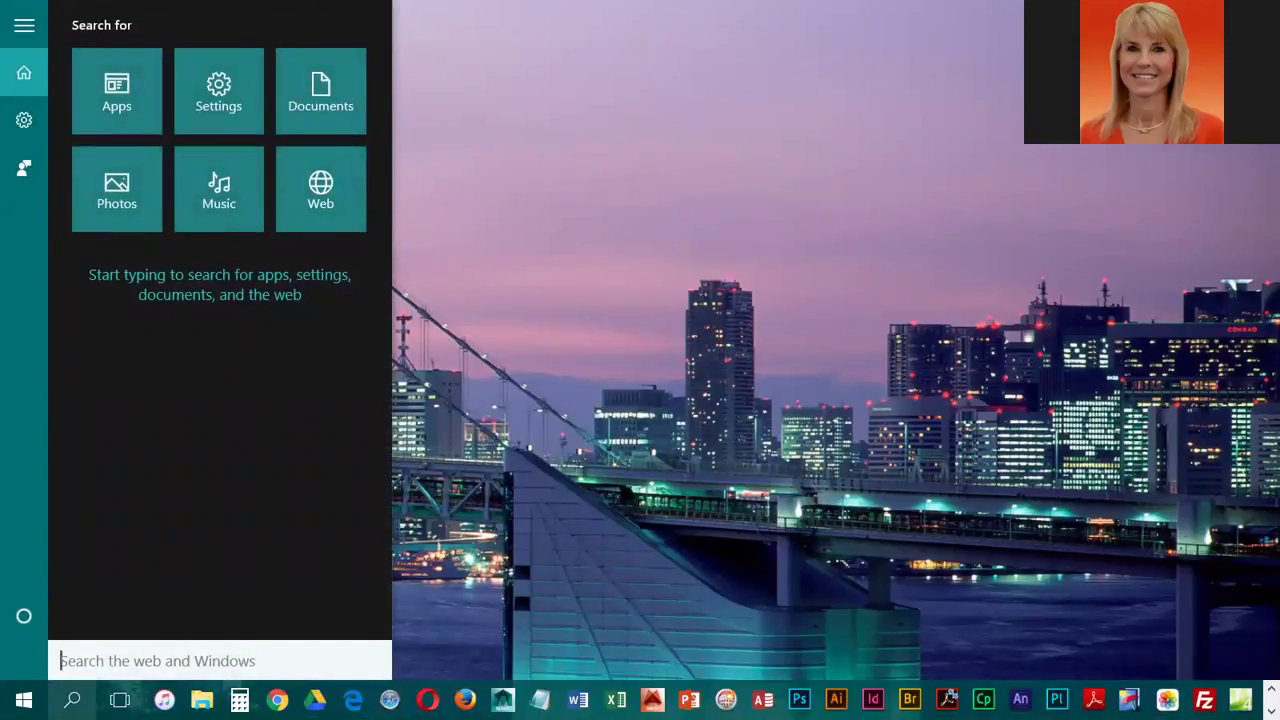
type("word")
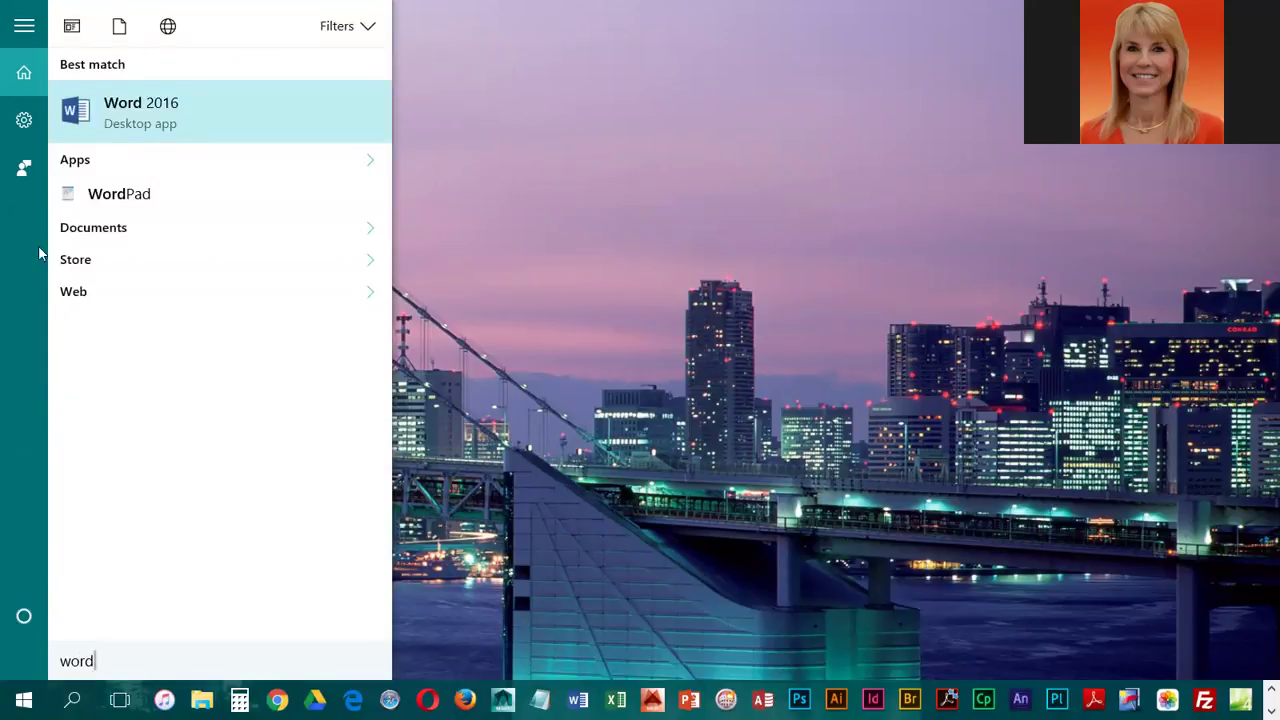
left_click(150, 122)
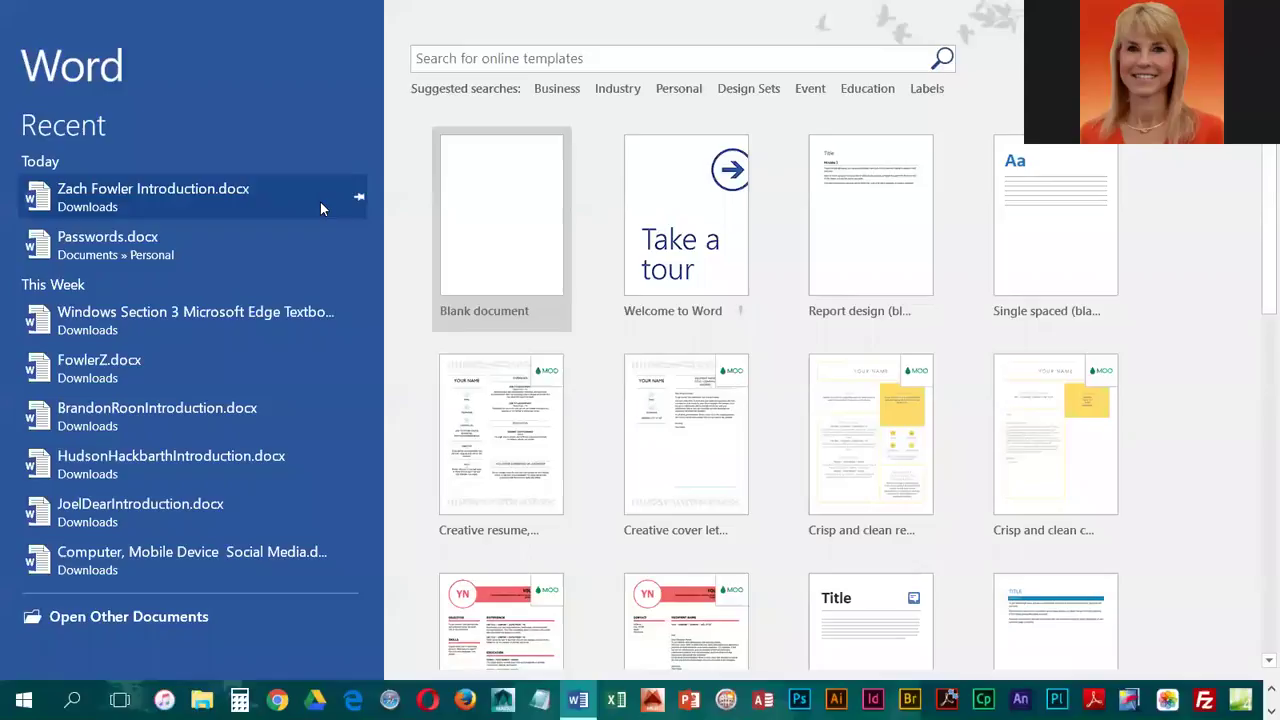
left_click(490, 240)
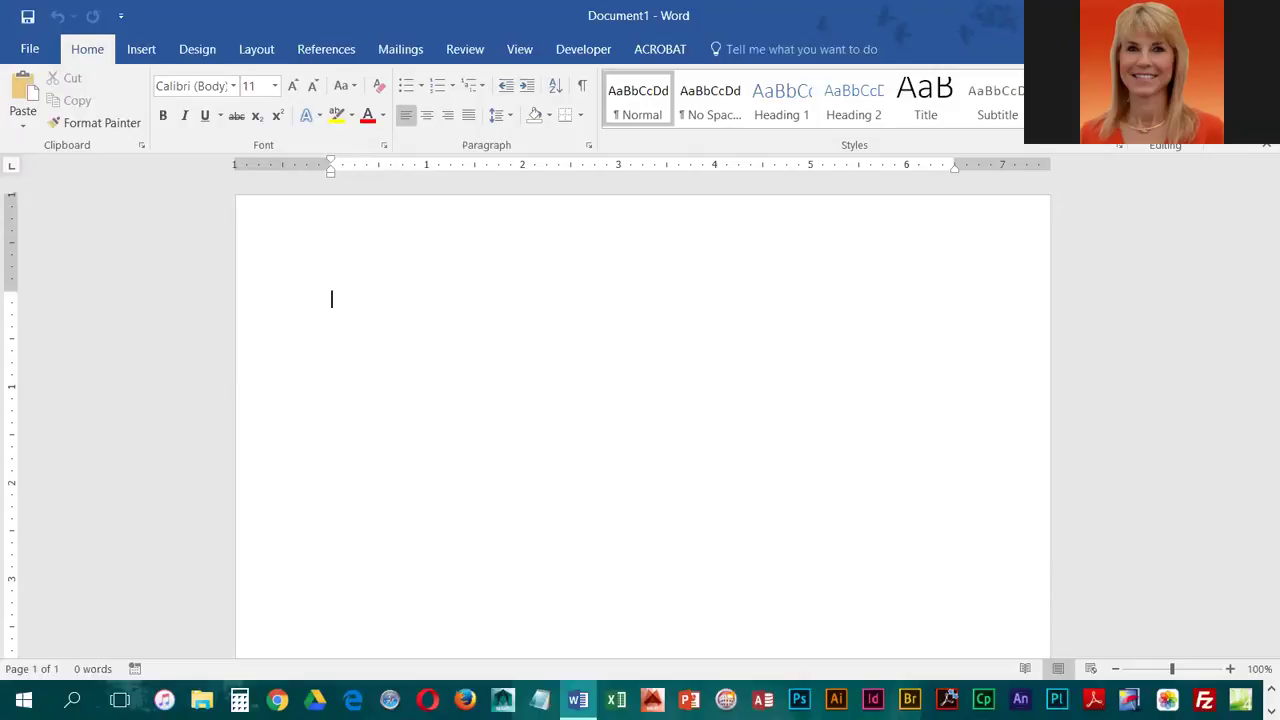
Set the ribbon display to show both tabs and commands all the time.
left_click(1119, 15)
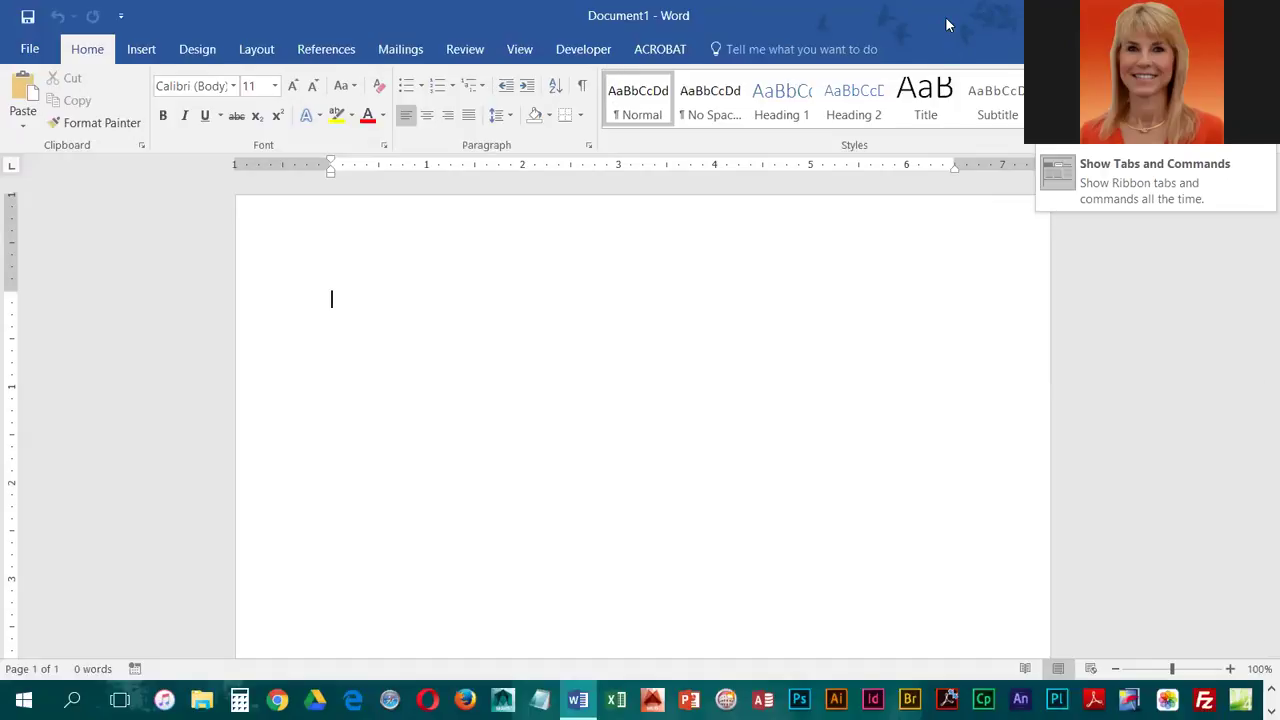
left_click(1120, 15)
left_click(1133, 170)
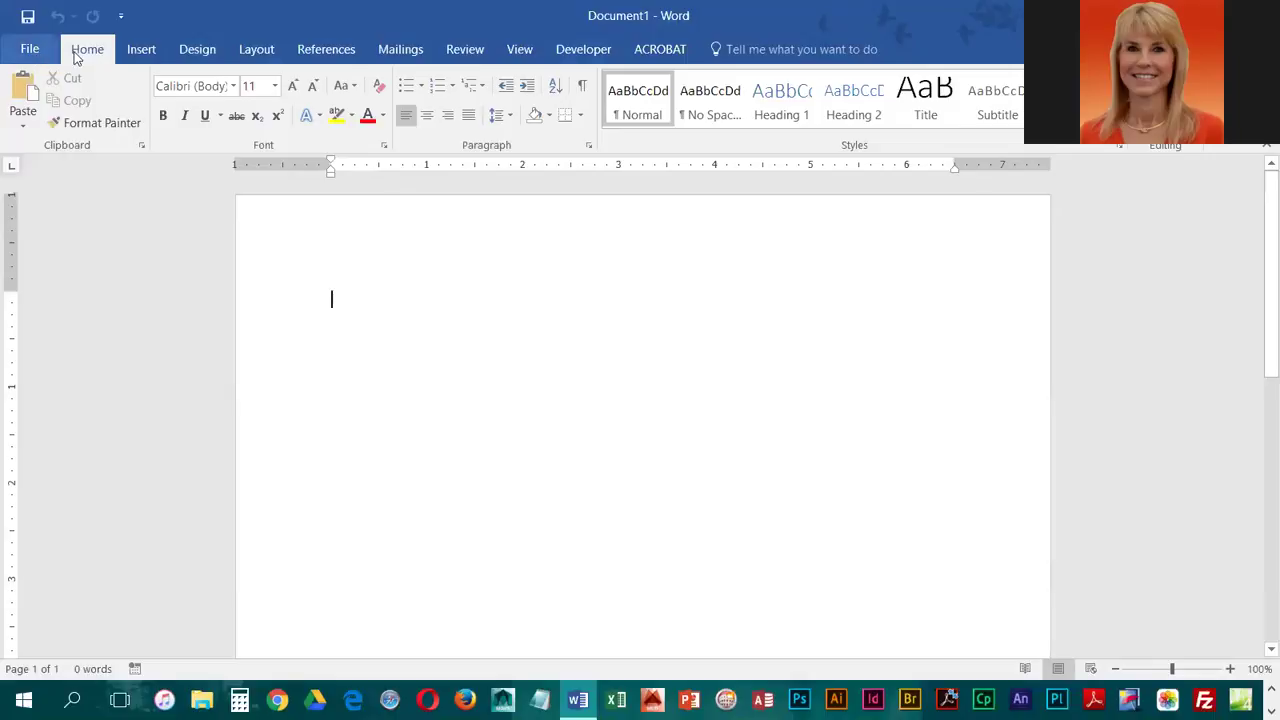
Examine the available commands for inserting, design, layout, basic formatting and viewing, and look over the full length of the blank page.
left_click(142, 52)
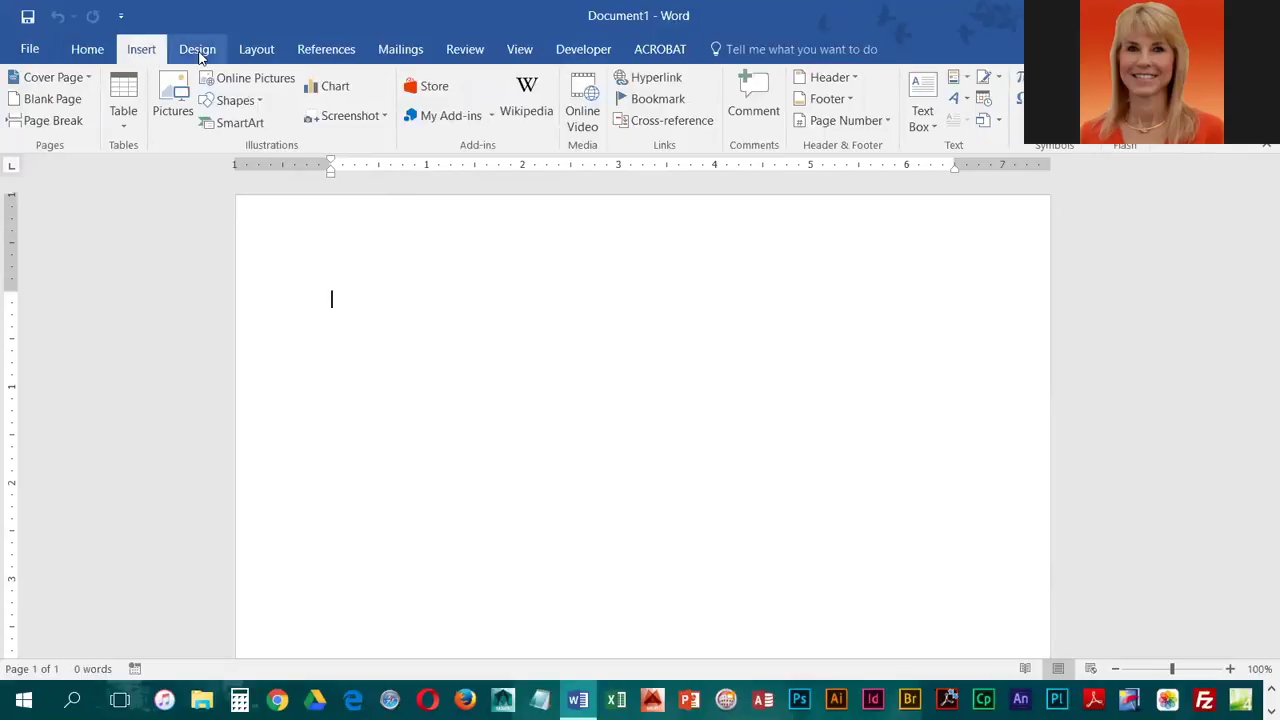
left_click(199, 56)
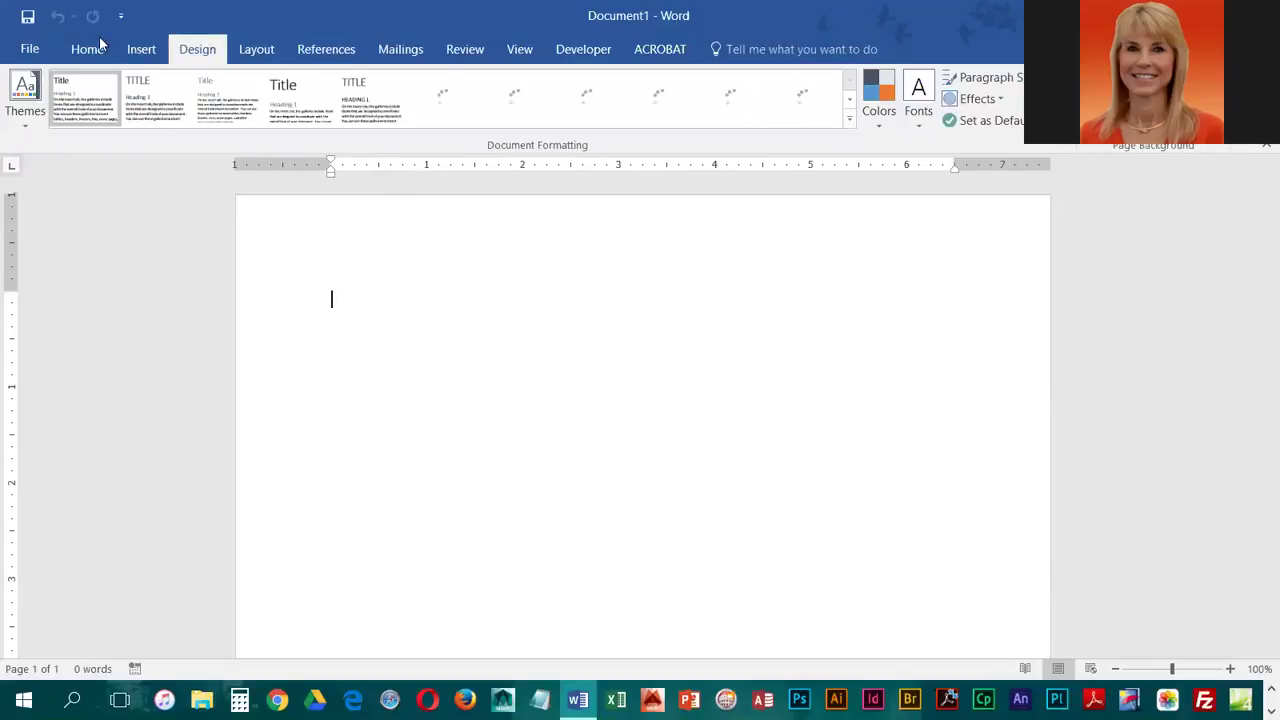
left_click(258, 52)
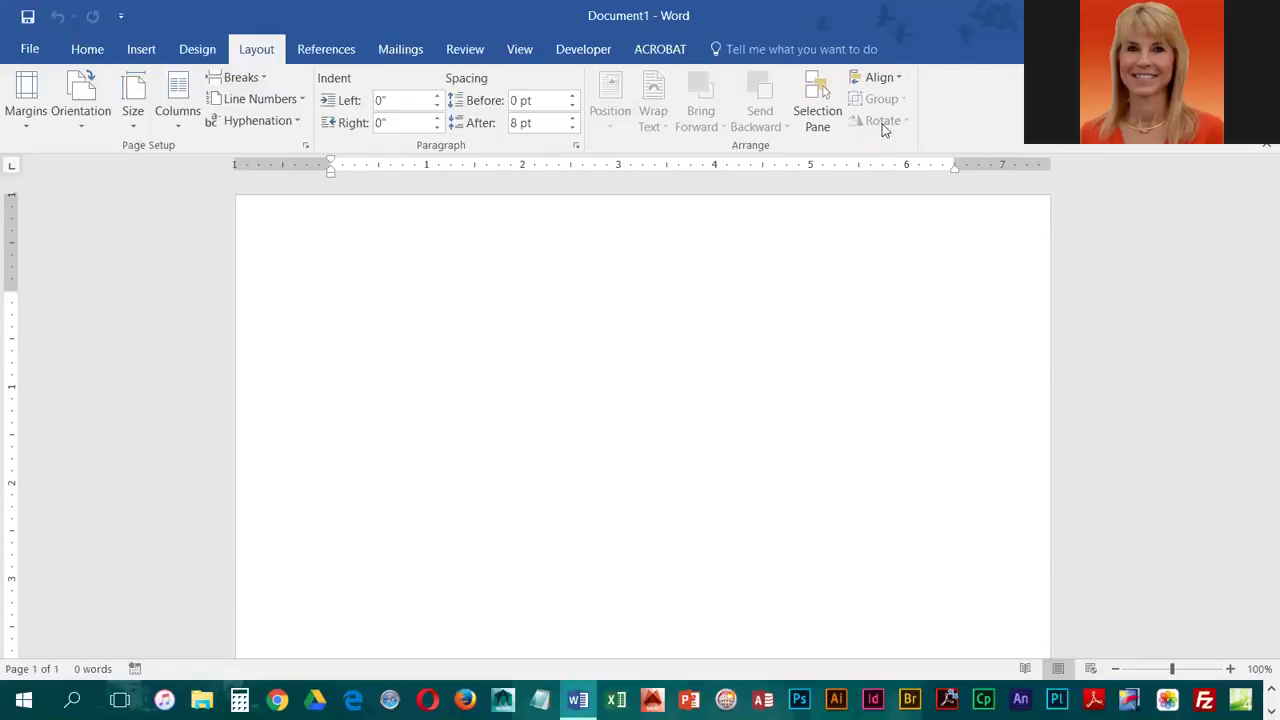
left_click(84, 52)
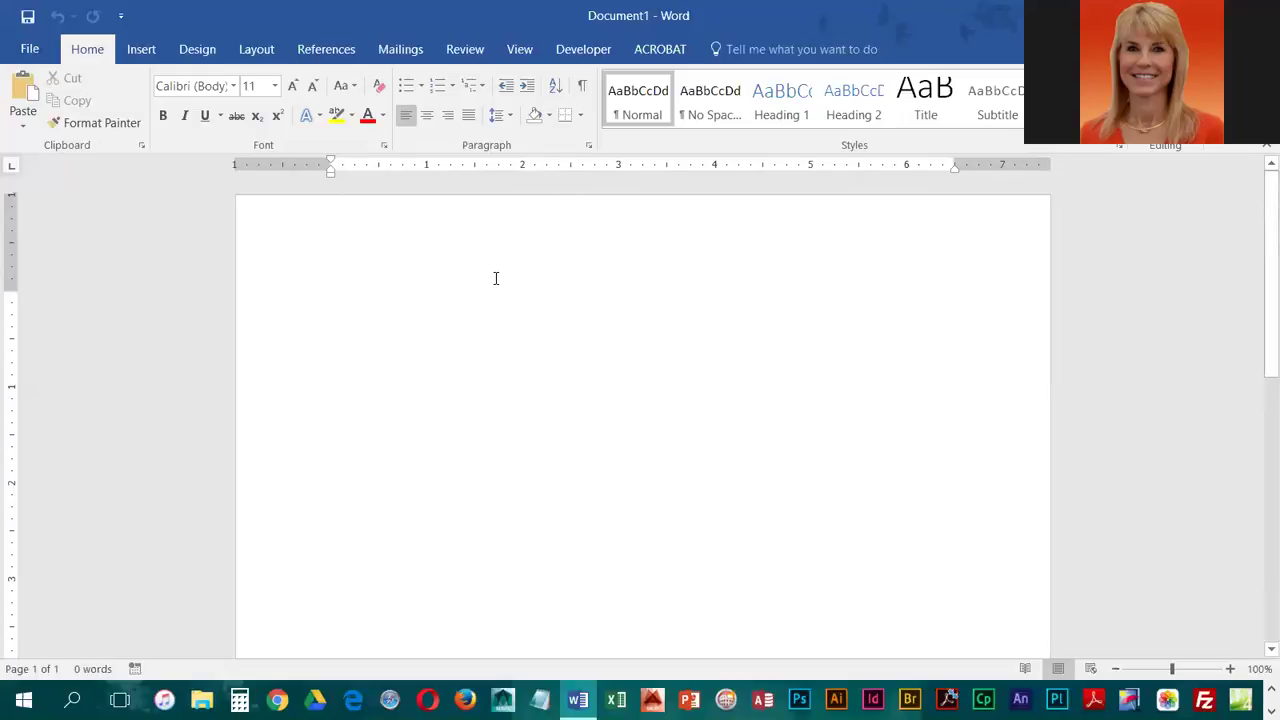
left_click(521, 51)
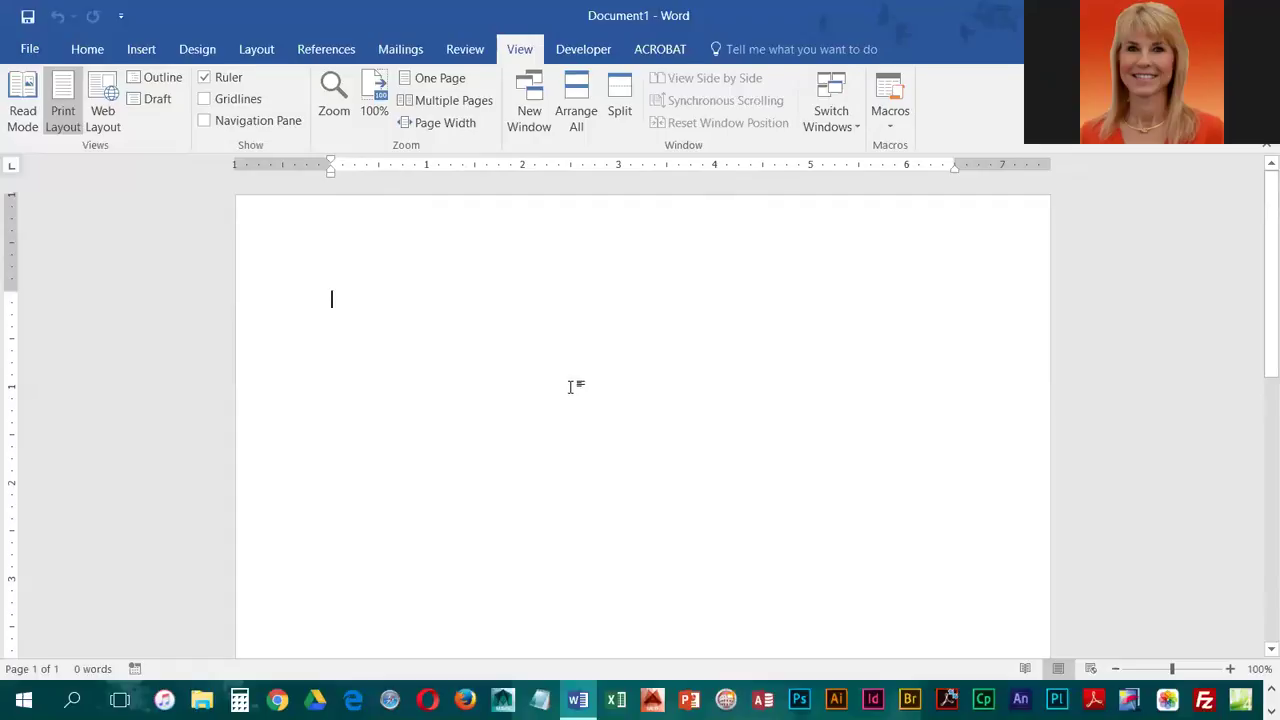
scroll(570, 387, "down", 8)
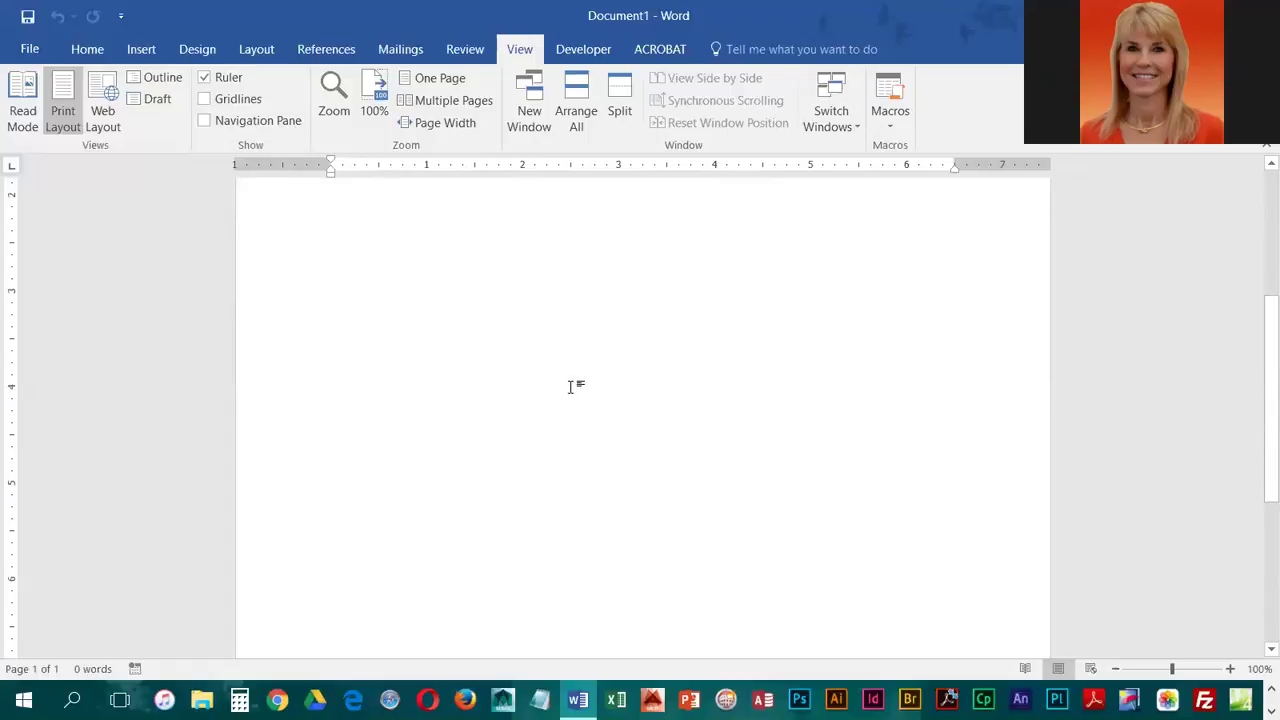
scroll(570, 387, "down", 5)
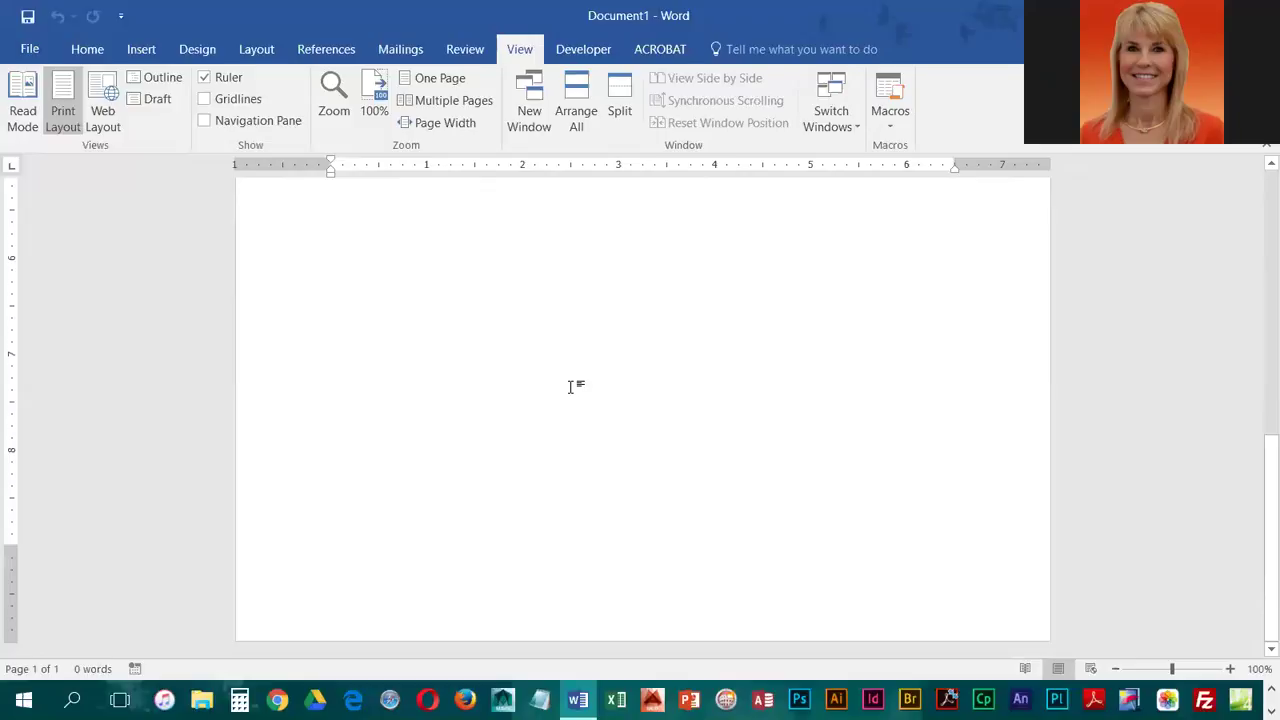
scroll(570, 387, "up", 13)
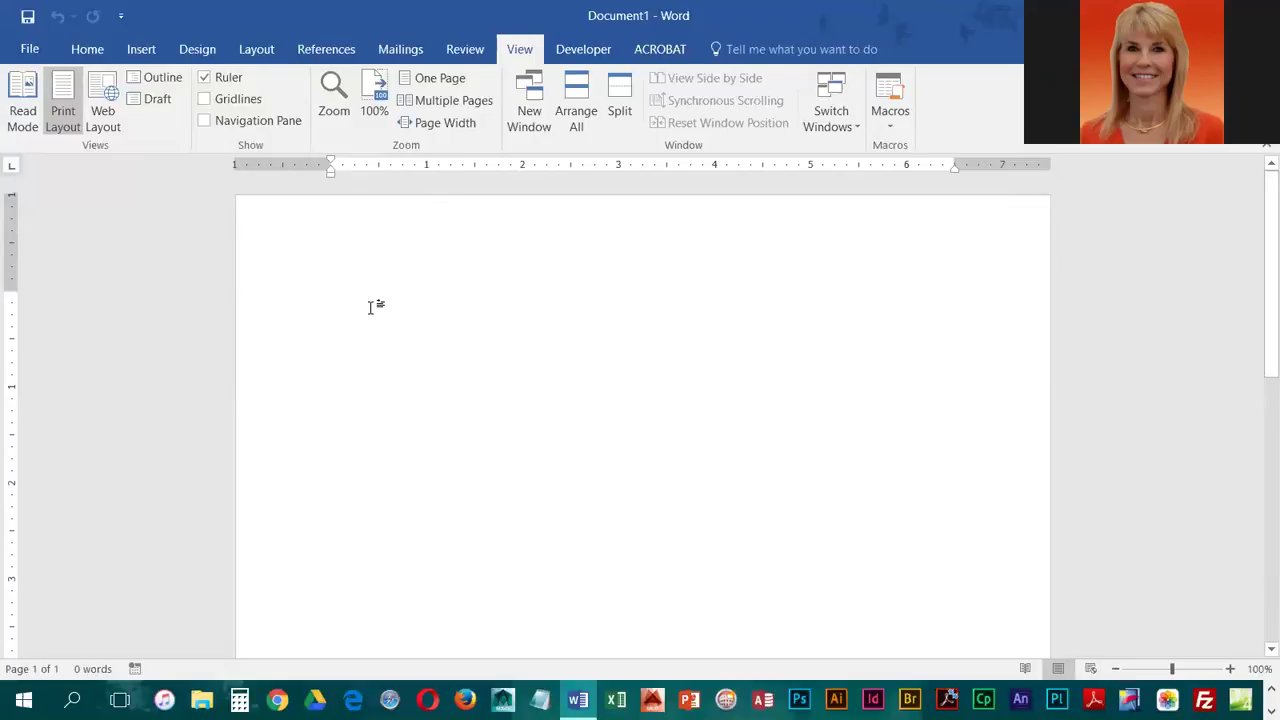
Enter the title "Moment's Notice Travel Package" on the first line of the document.
type("Momet")
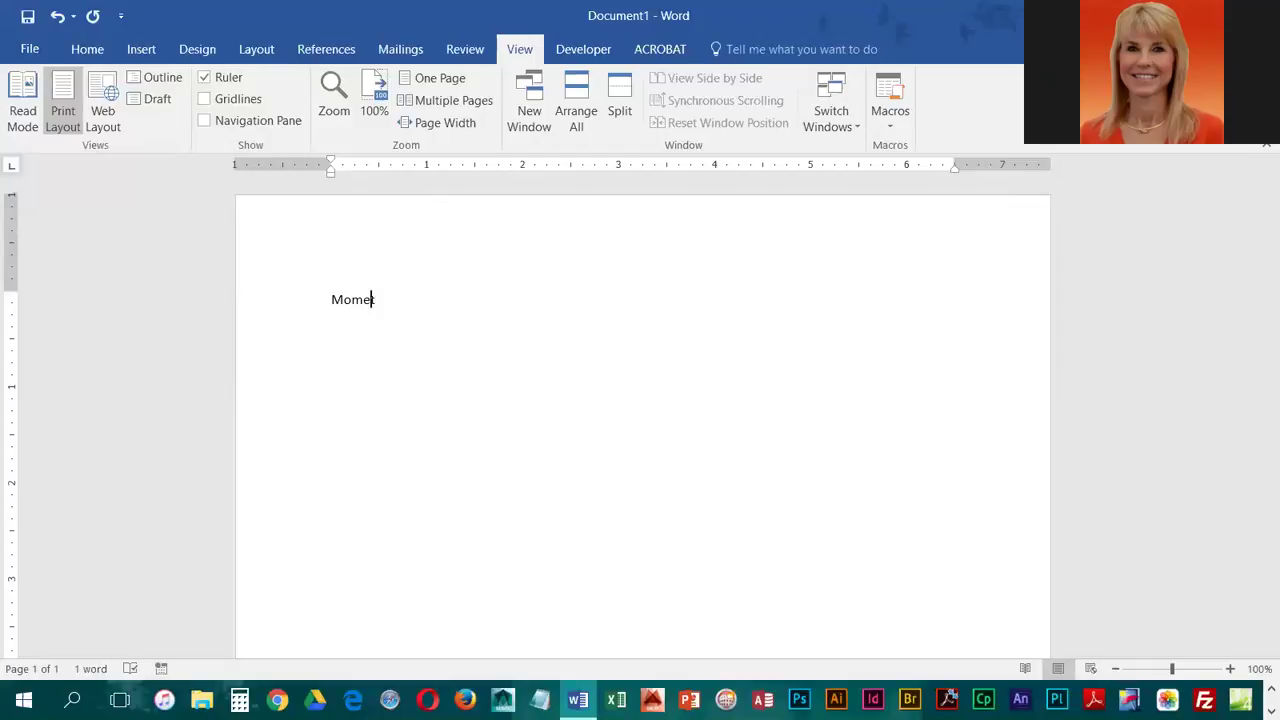
key("BackSpace")
type("nt's Notice Travel Package")
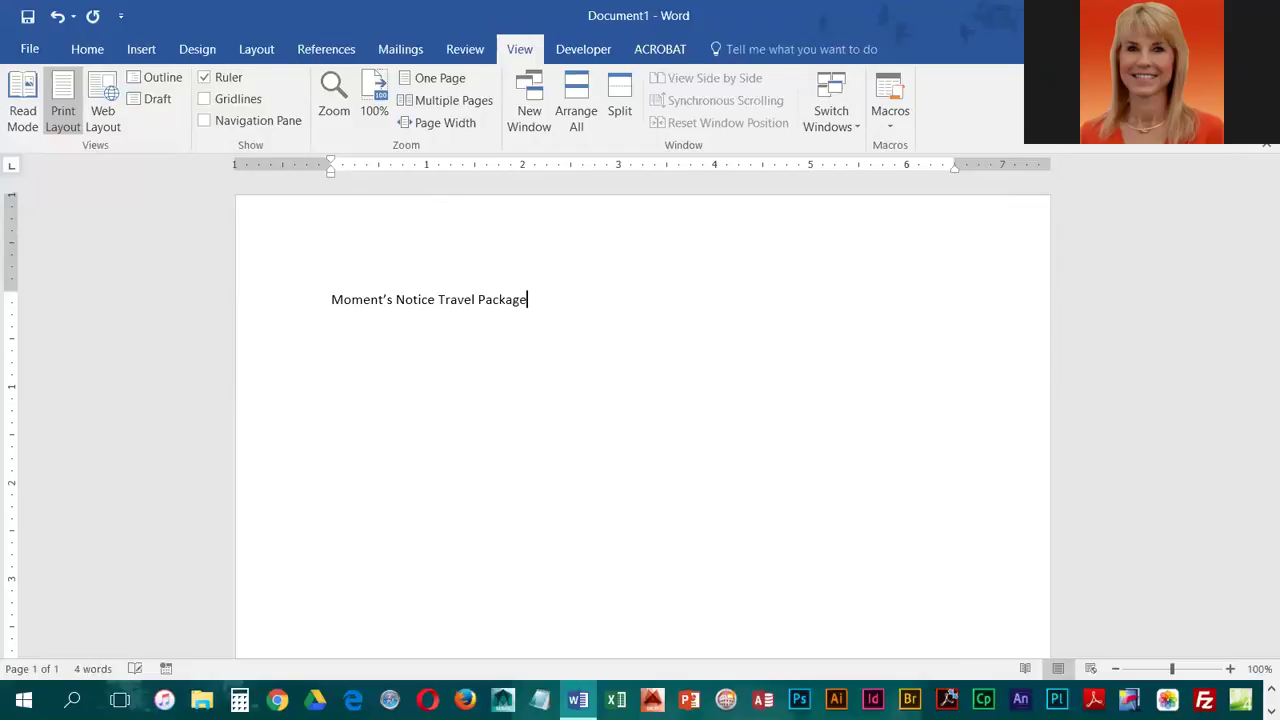
Add "First Choice Travel" as a new paragraph below the title, with "Los Angeles Office" after a line break in the same paragraph.
key("Return")
type("First Choice Travel")
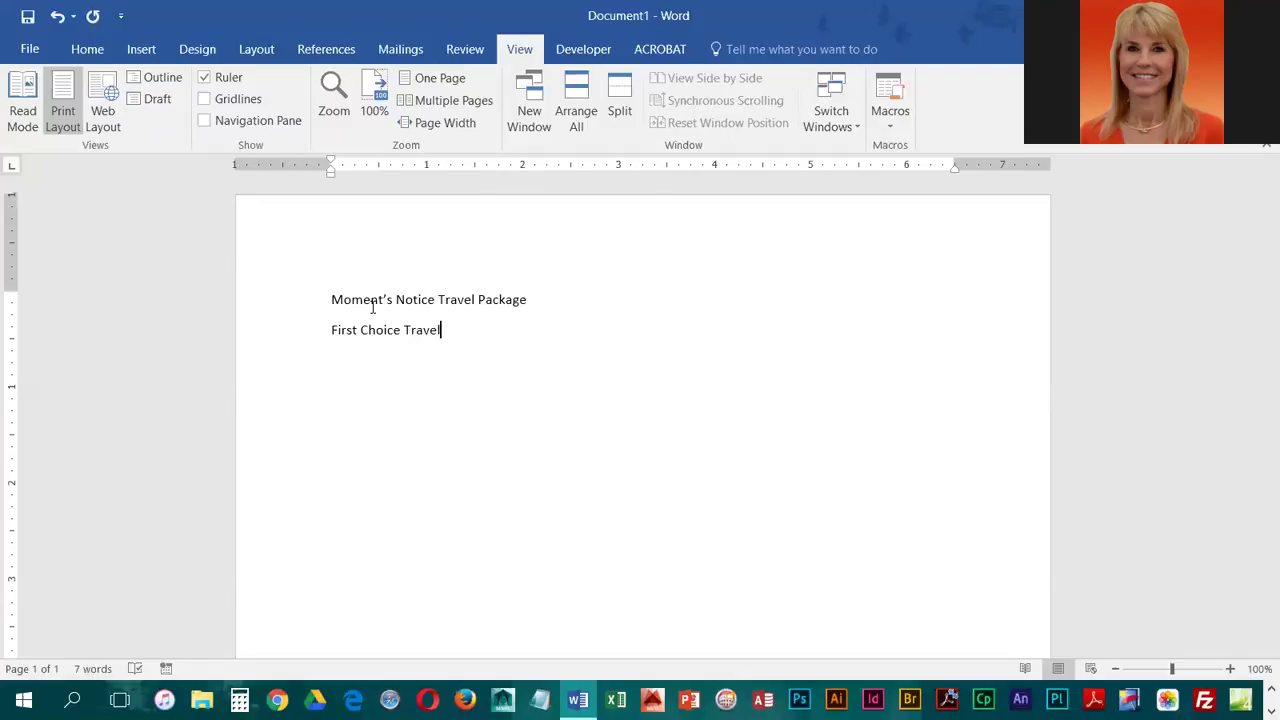
key("shift+Return")
type("Los Angeles Office")
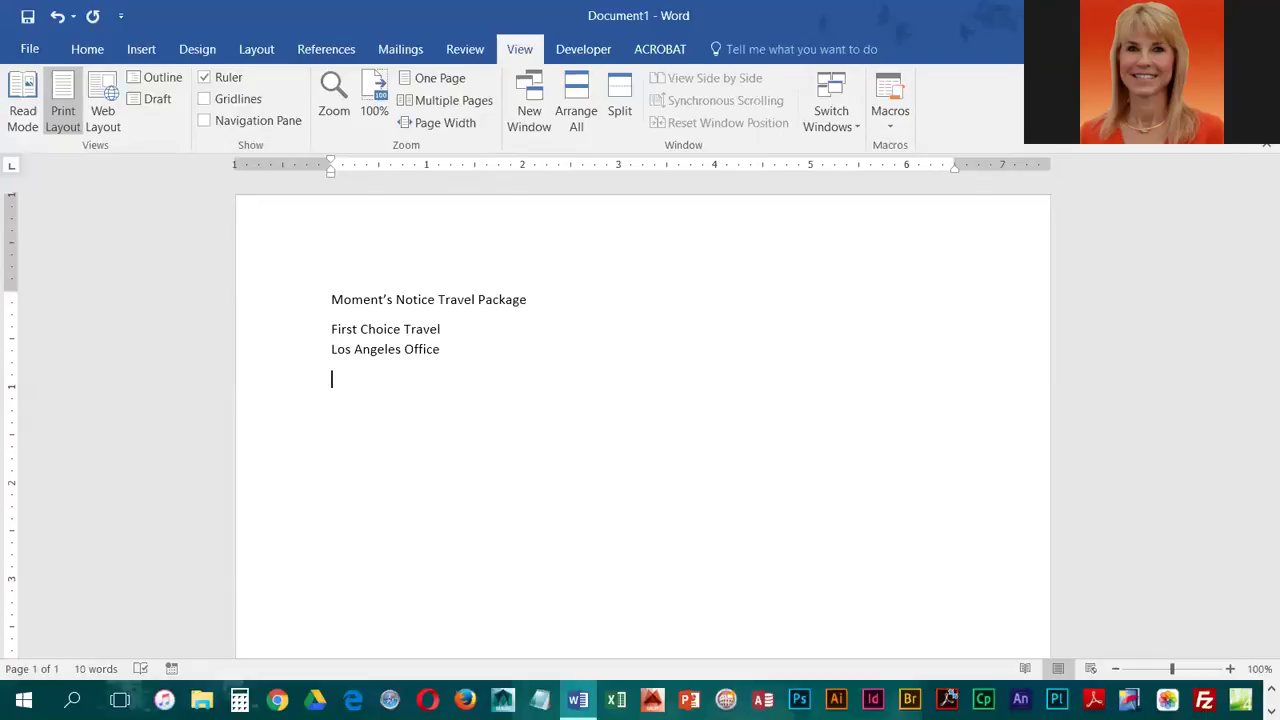
Begin the body paragraph below the office line with "Are you spontaneous and enjoy doing something on a moment's notice?".
type("Aer")
key("BackSpace")
key("BackSpace")
type("re you spontaneous")
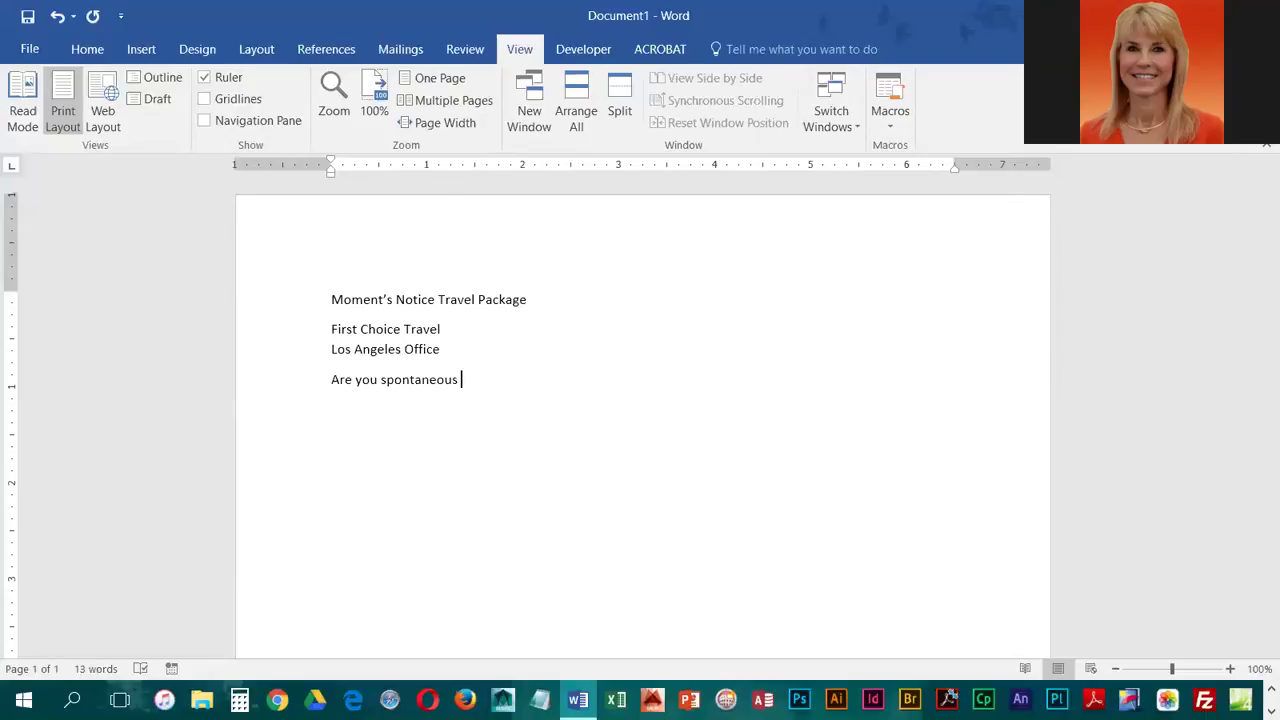
type("dn")
type("enjoy doing so")
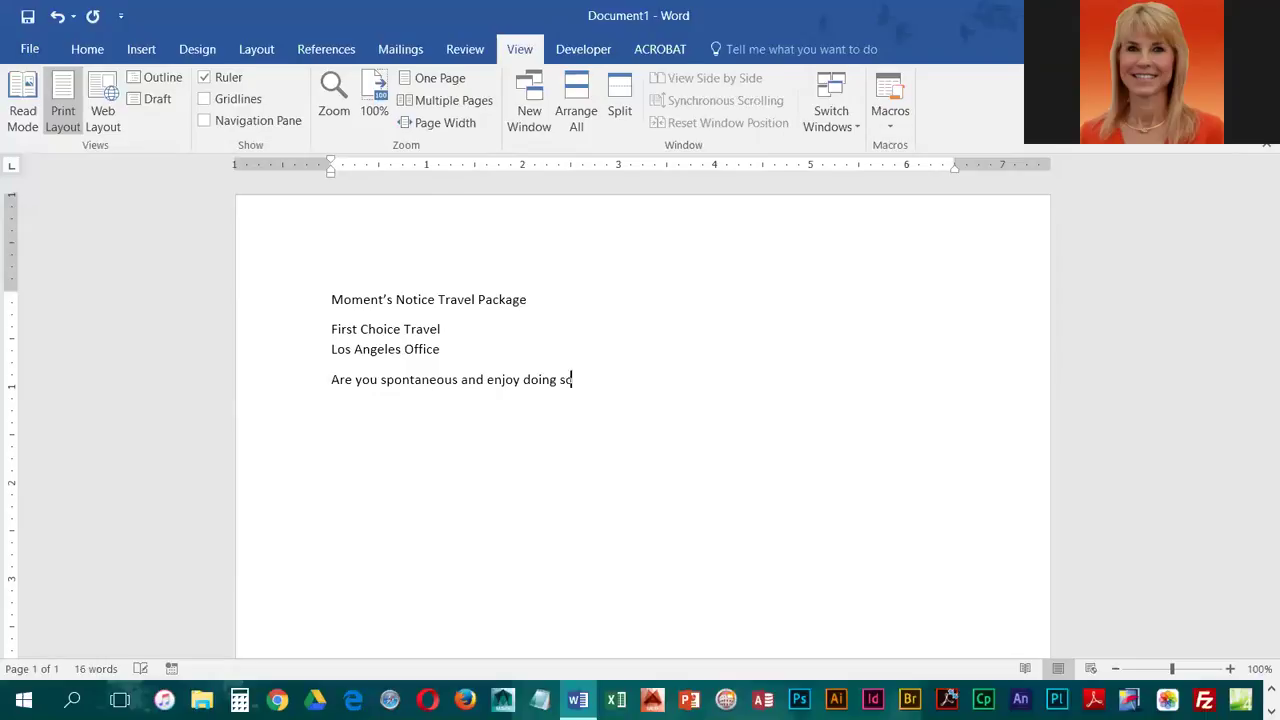
type("mething on a moment's ")
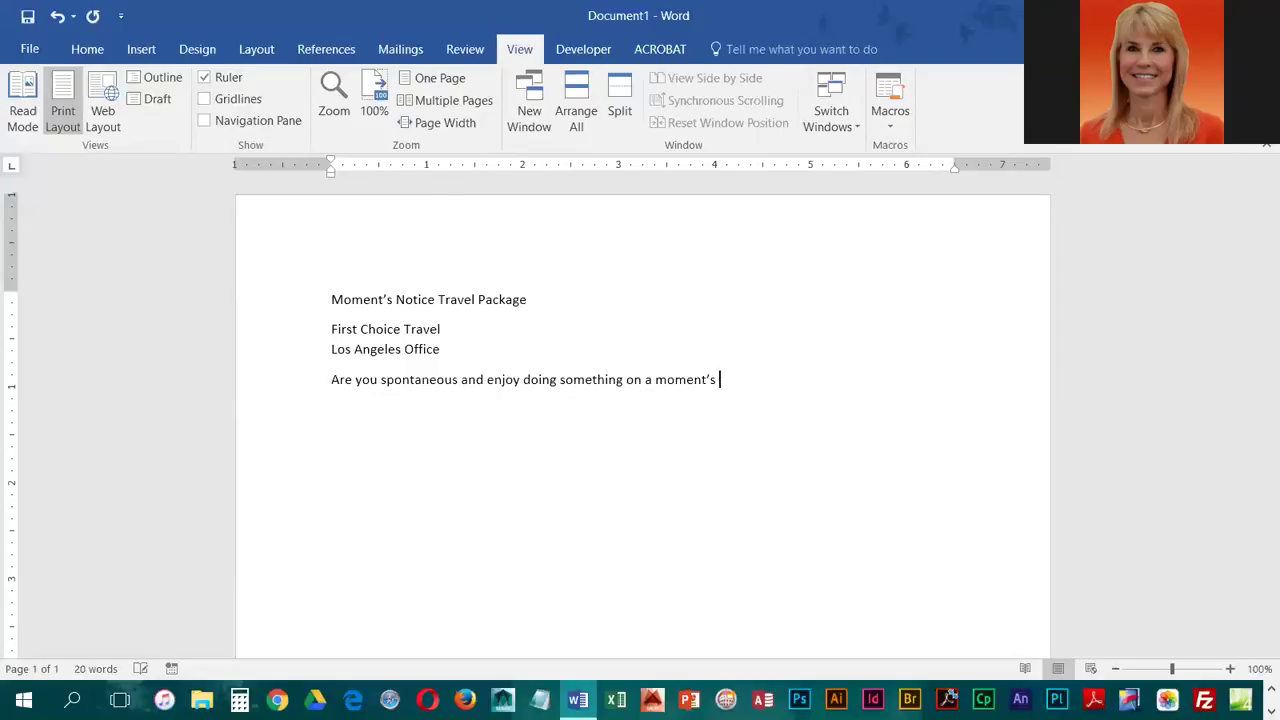
type("notice?")
Continue the body paragraph with "If this describes", correcting the spelling of the last word.
type("If this descab")
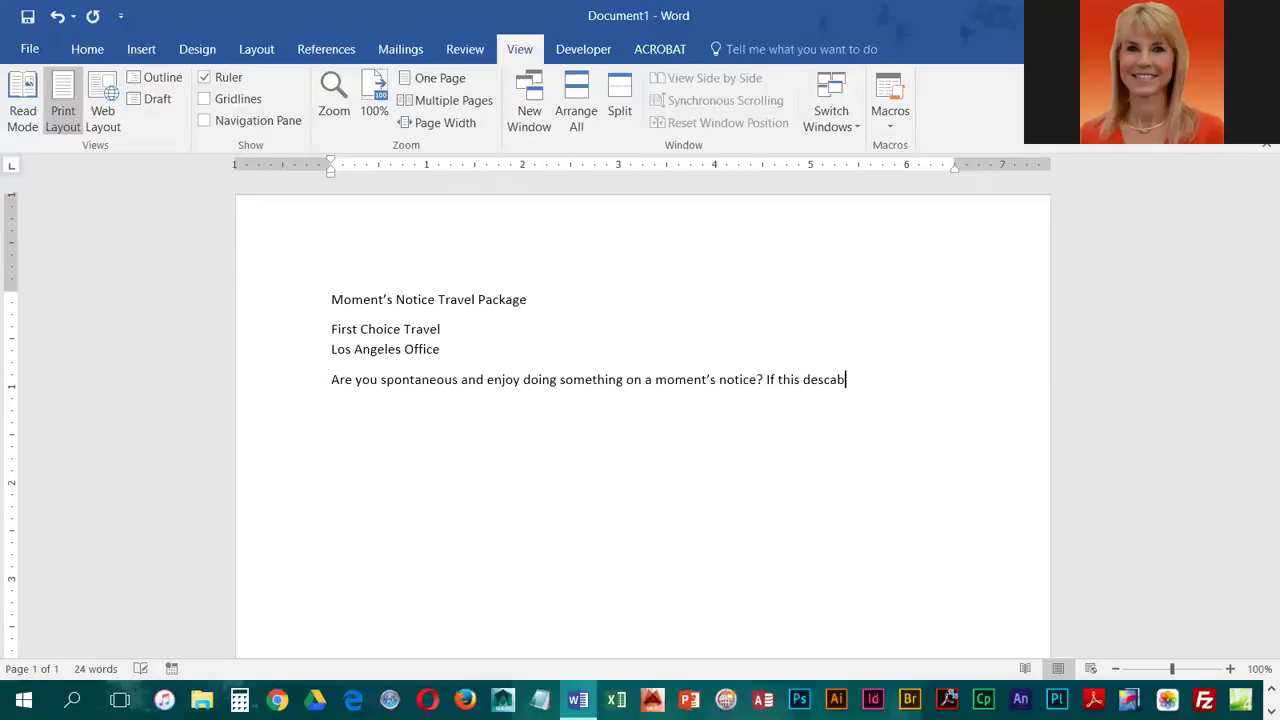
type("es")
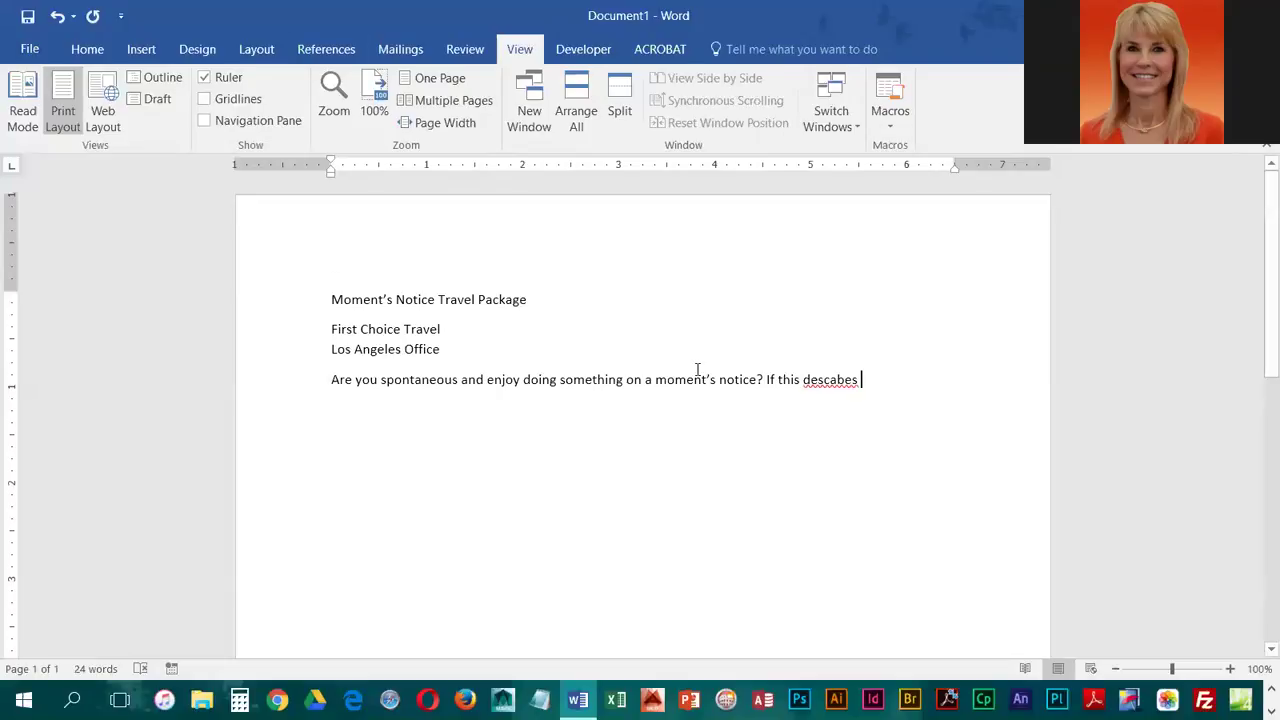
right_click(833, 385)
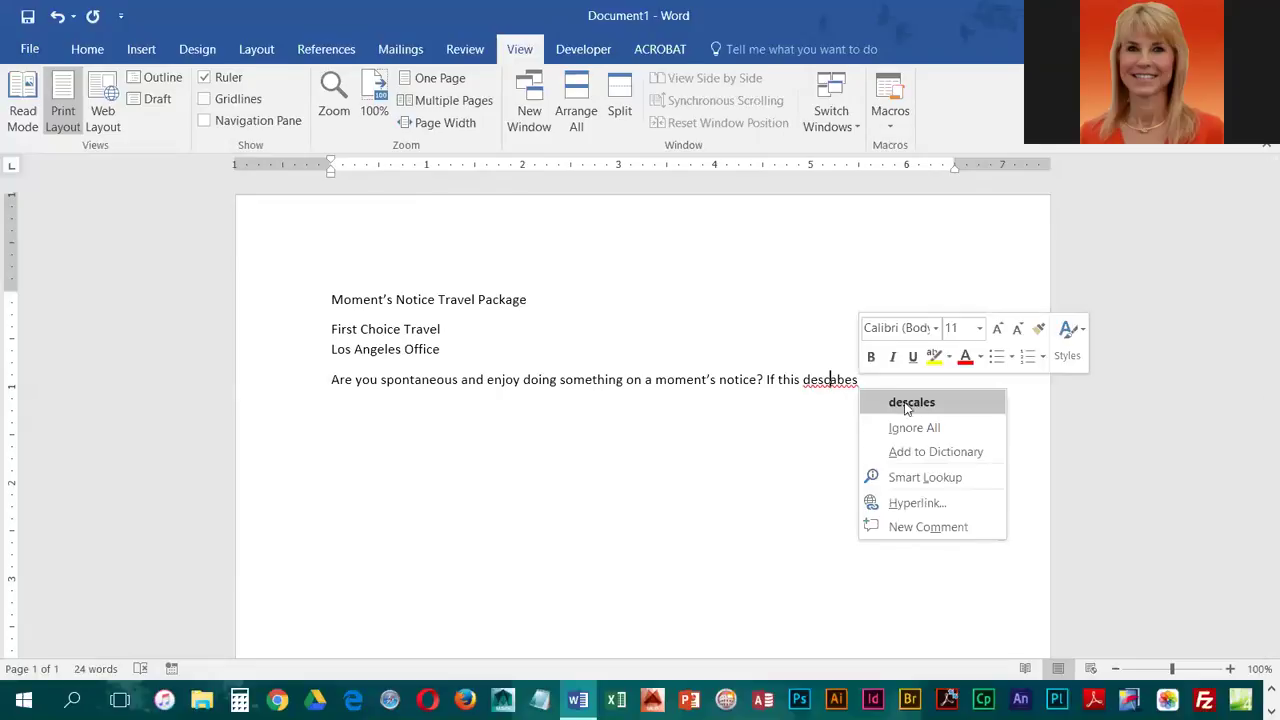
left_click(826, 381)
type("ri")
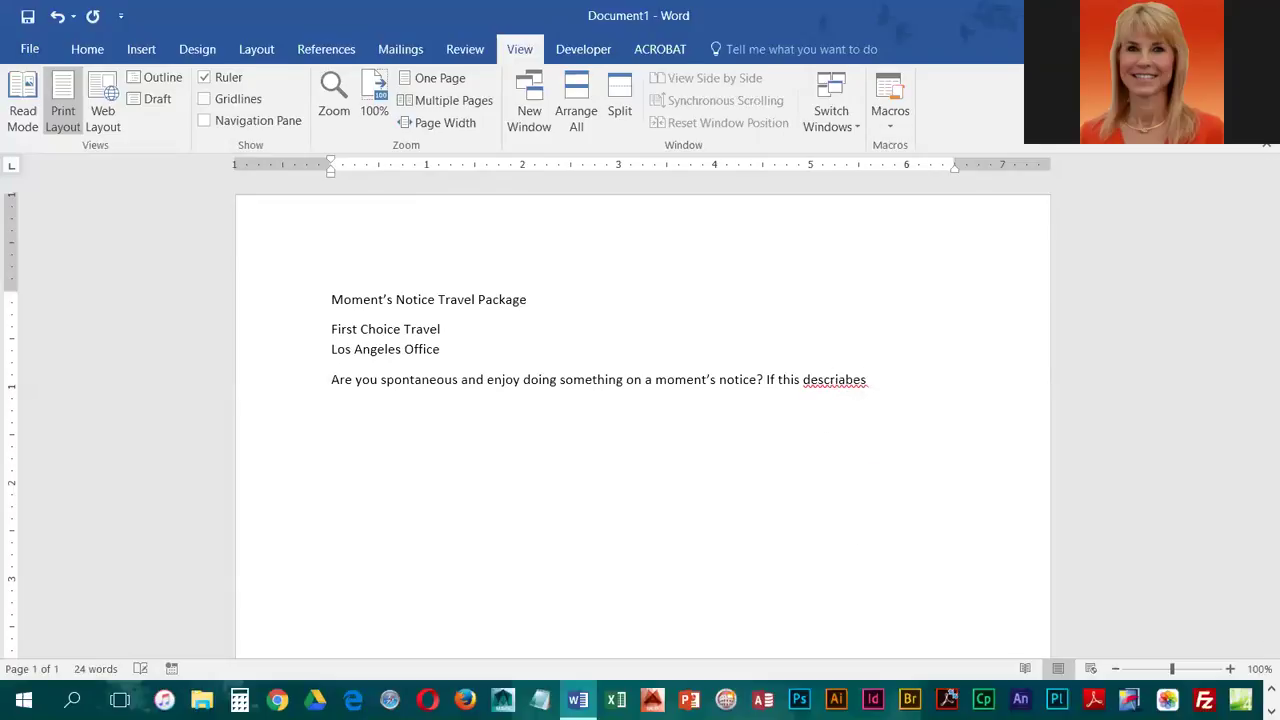
key("Delete")
Complete the sentence with "you, then you will be interested in the First Choice Travel Moment's Notice Travel Package.".
left_click(875, 387)
type("you, then you")
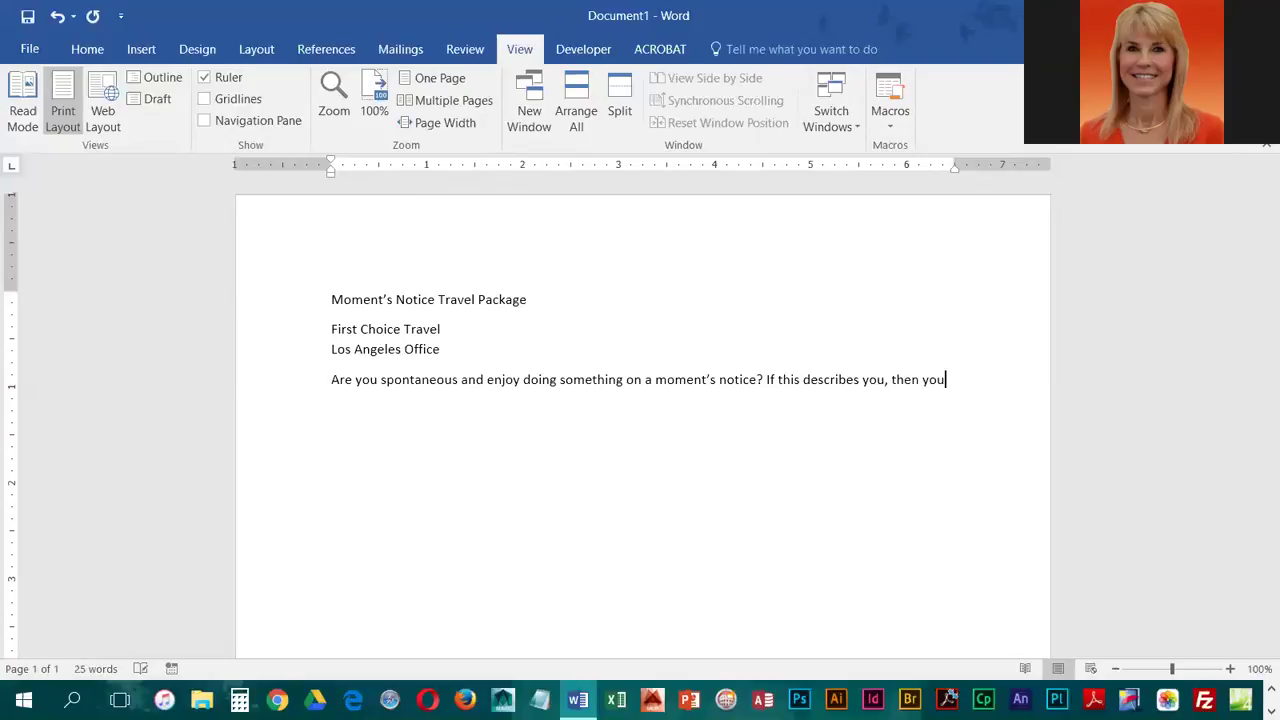
type(" will be intereste")
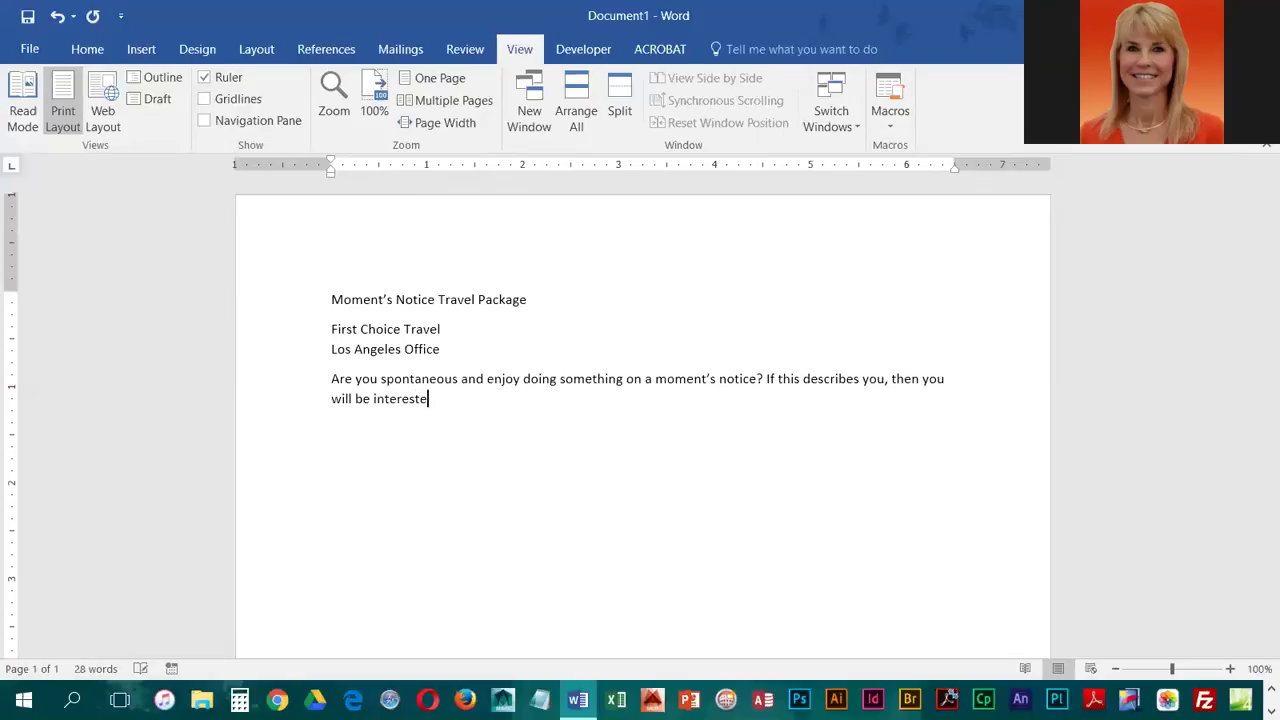
type("d in the First Choice Travel ")
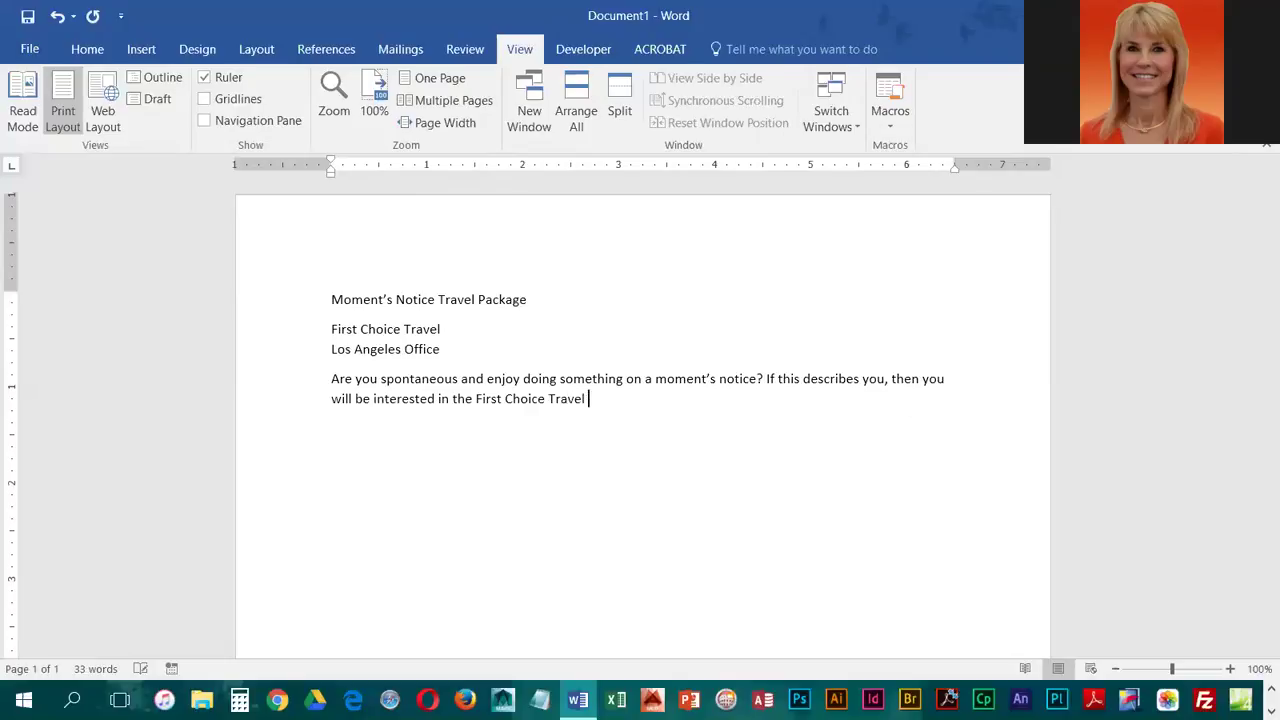
type("Moment'")
type("s")
type(" Notice T")
type("ravel Packa")
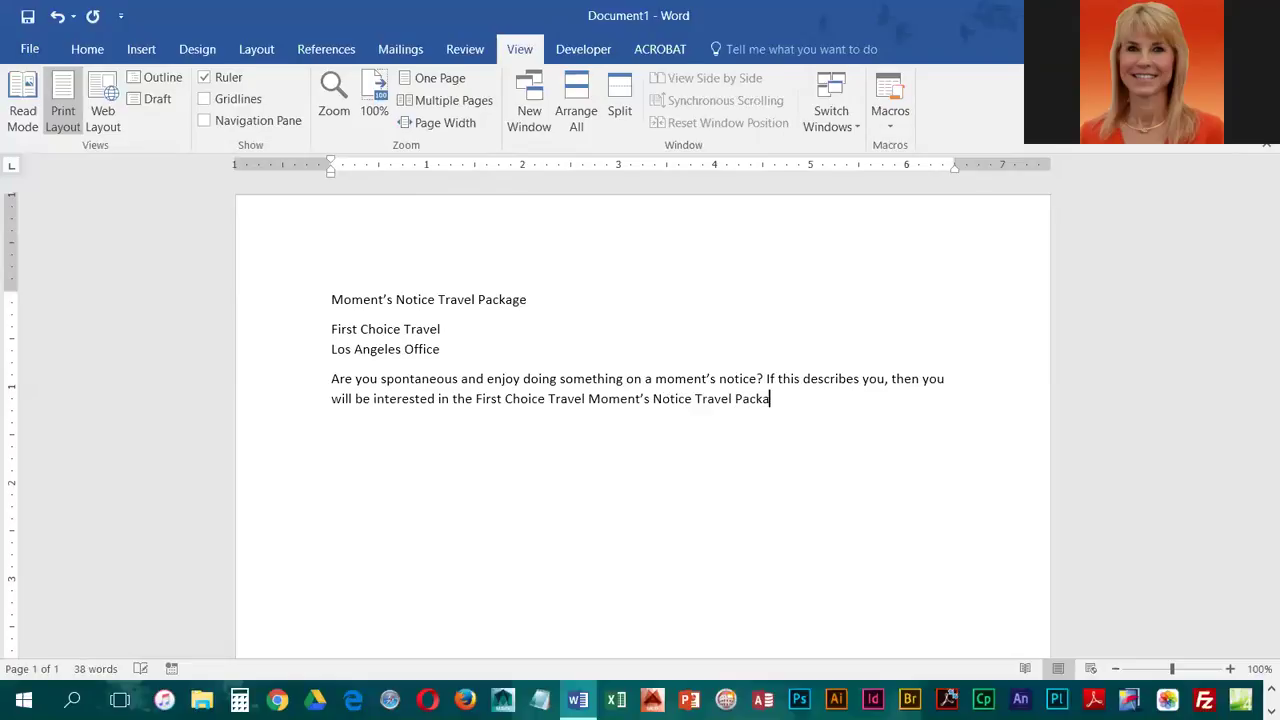
type("ge.  For teh")
Add the sentence "For the low price of $599 you can fly from New York to London for a four-day stay.".
type(" low pri")
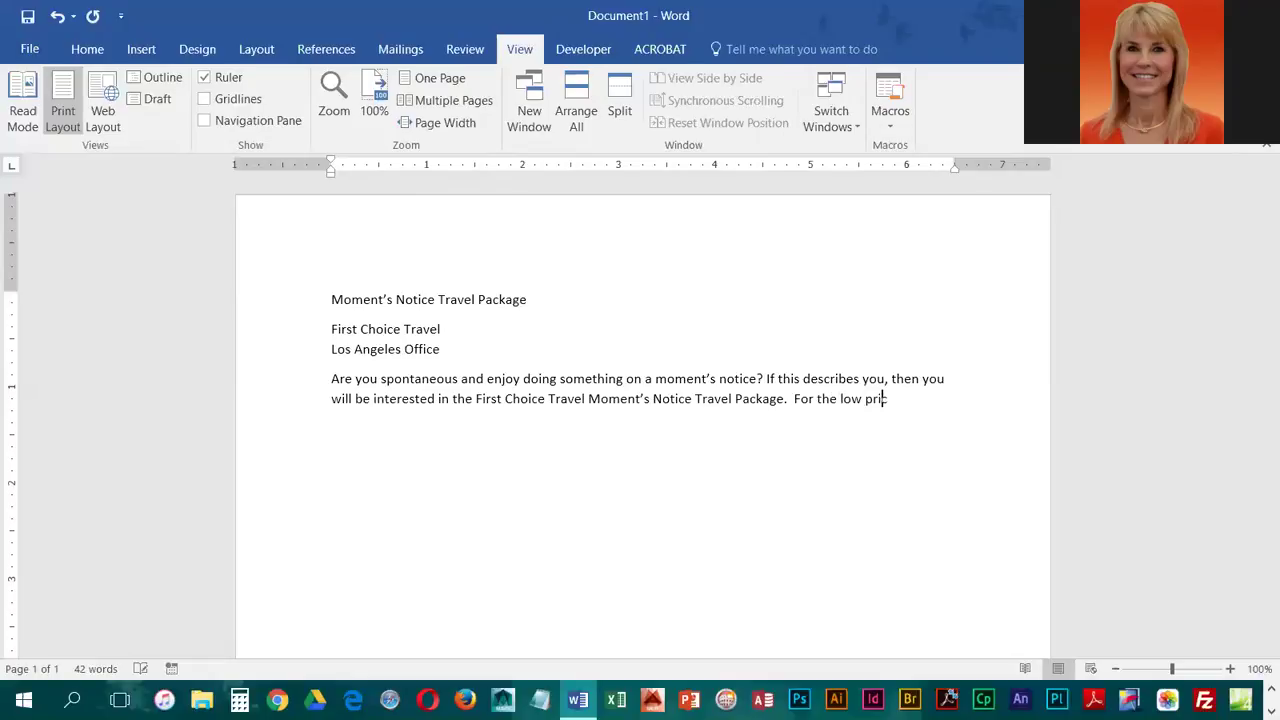
type("ce of $599 you ")
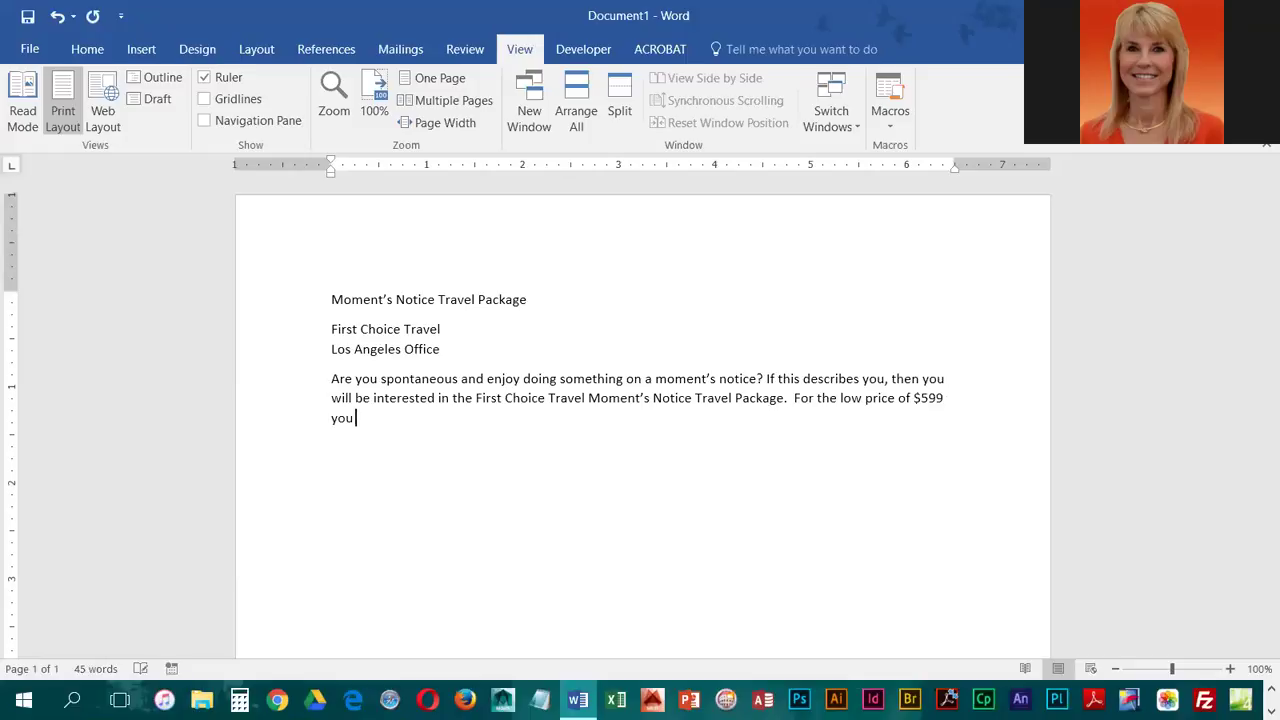
type("can fly from New York to")
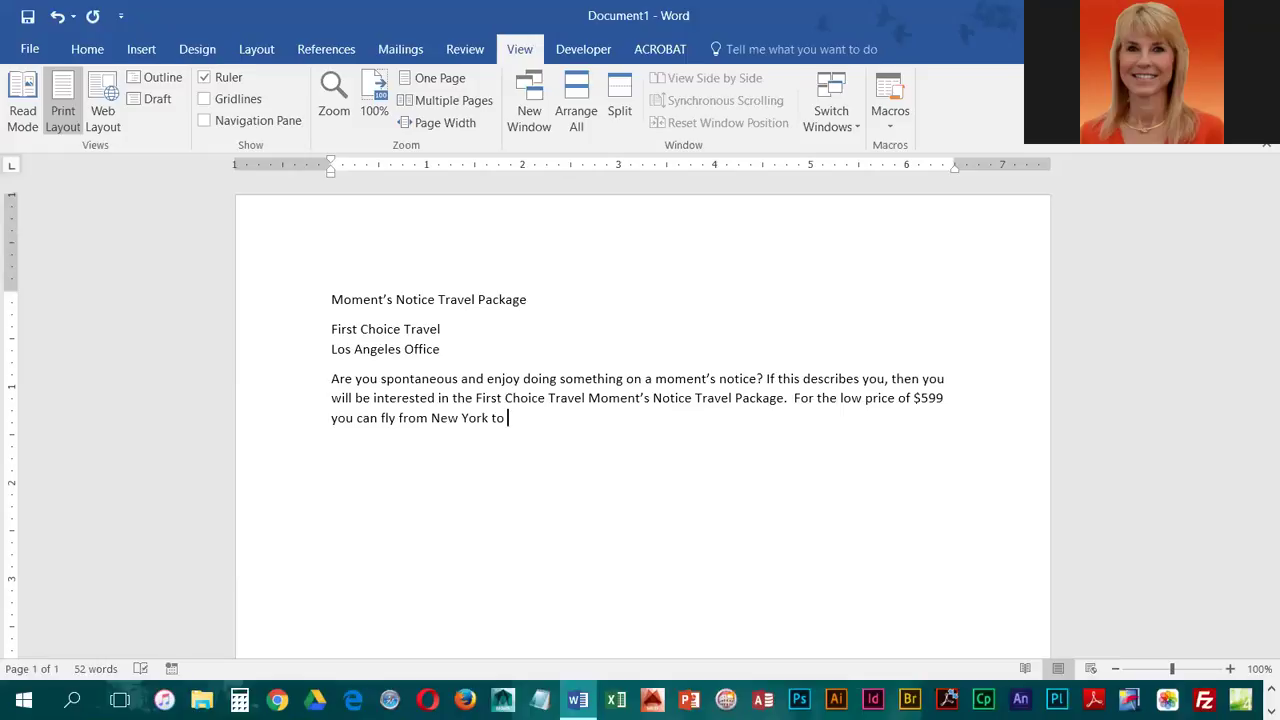
type(" London for a four-day st")
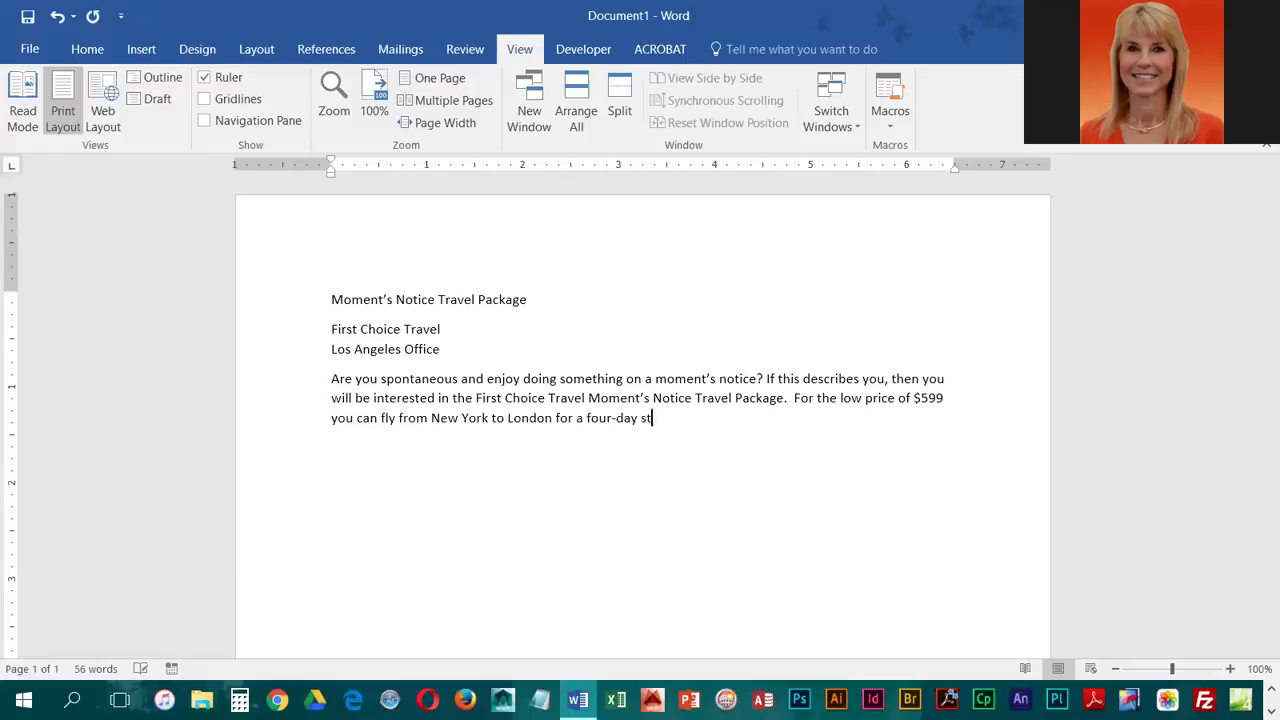
Complete "stay." and start the next sentence with "The catch to this incredible deal is that you must make your reser".
type("ay.  The catch to this incre")
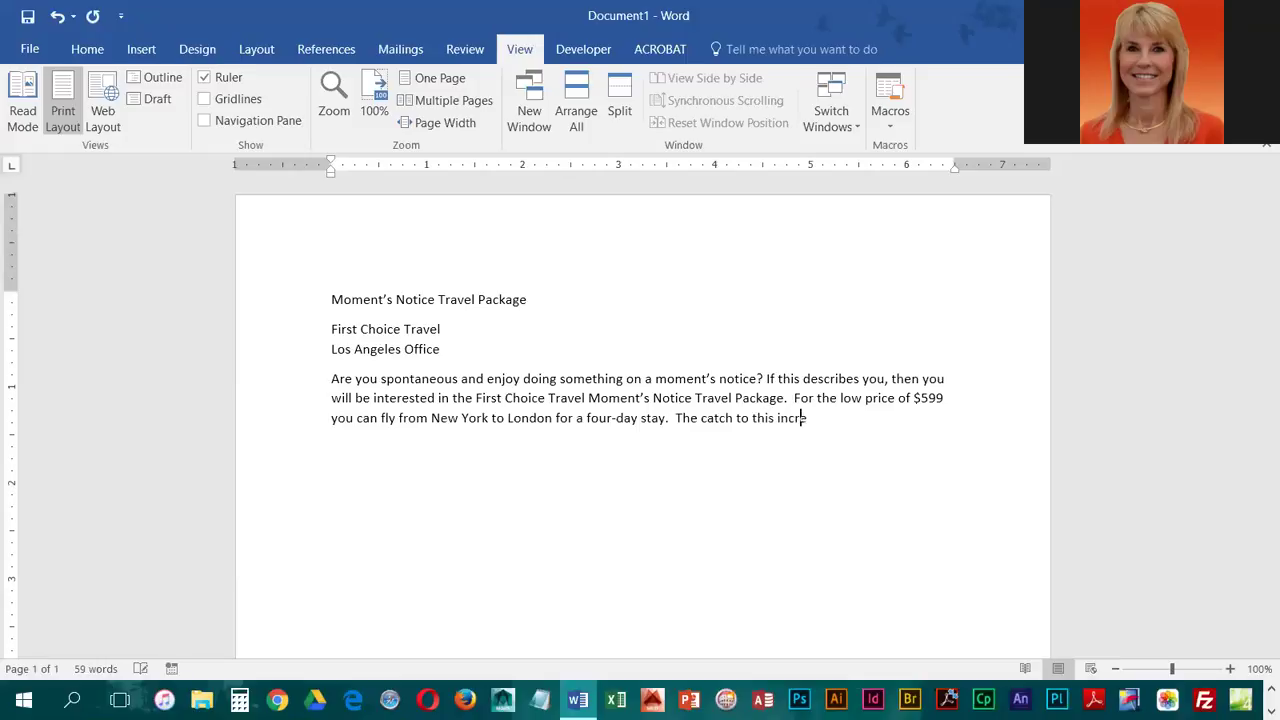
type("d")
type("ible")
type("deal is that you m")
type("ust make your rese")
type("r")
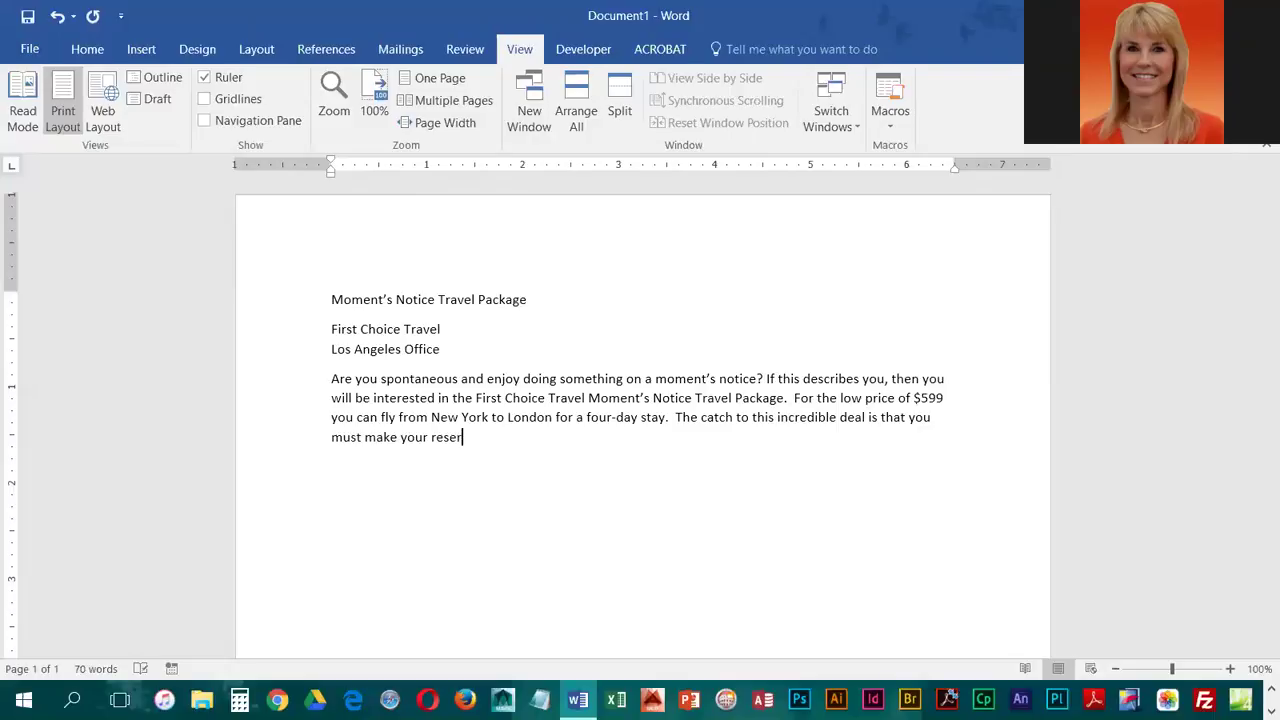
Complete the word "reservation" and finish the sentence with "within the next week and complete your London stay within 30 days.".
type("vetion within the next week and complete your London stay wiht")
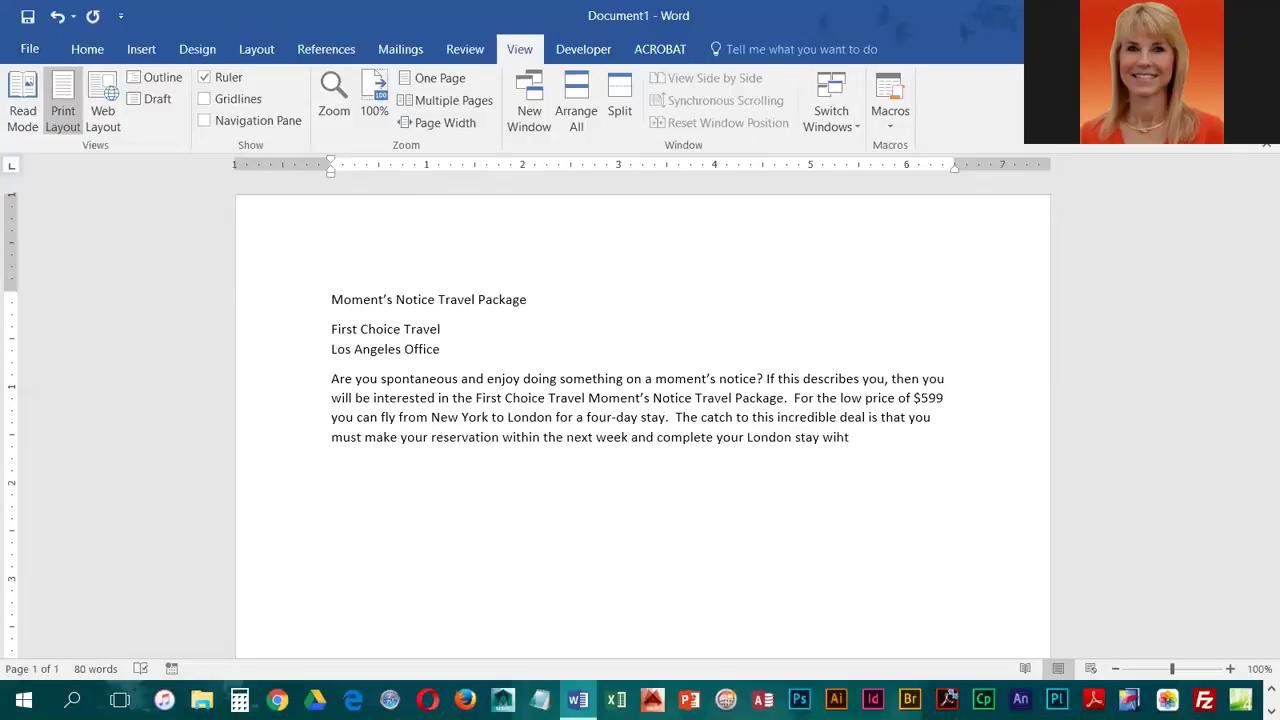
key("BackSpace")
key("BackSpace")
type("thin 30 days.")
Misspell "catch" by deleting its "t", and correct the flagged word with the spelling suggestion "catch".
left_click(715, 418)
key("Delete")
key("Right")
key("Right")
key("Right")
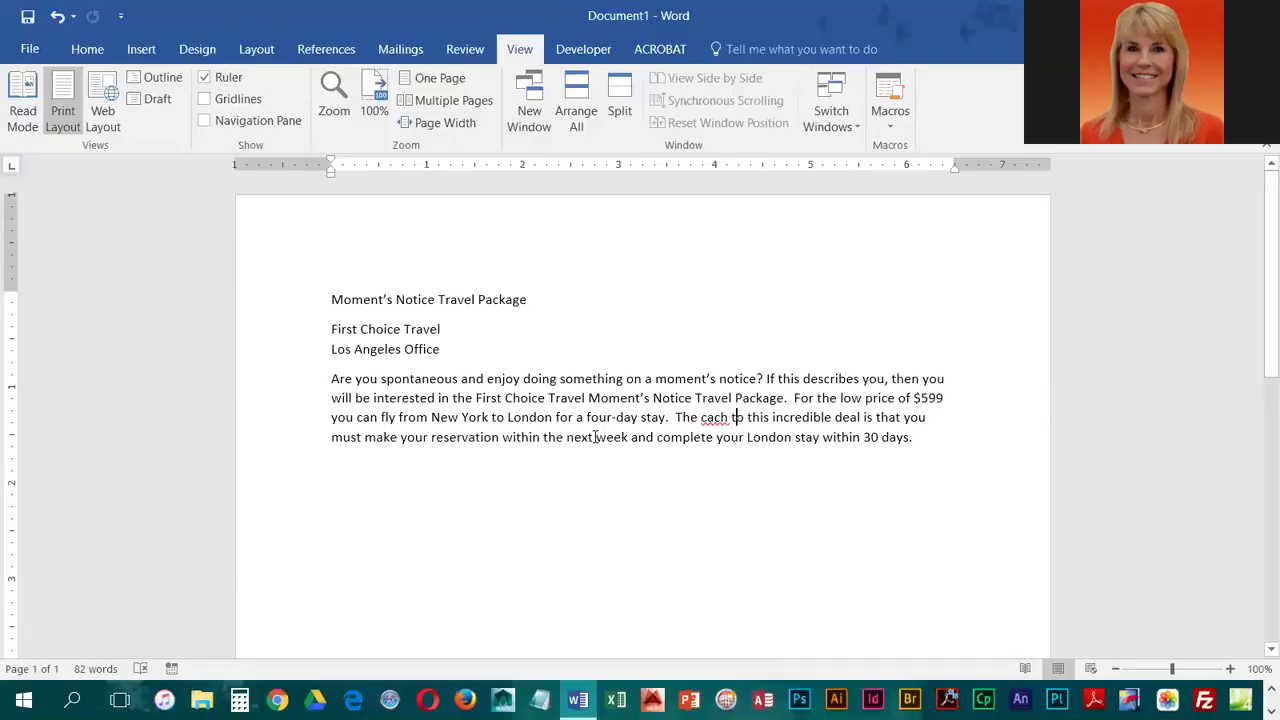
right_click(715, 420)
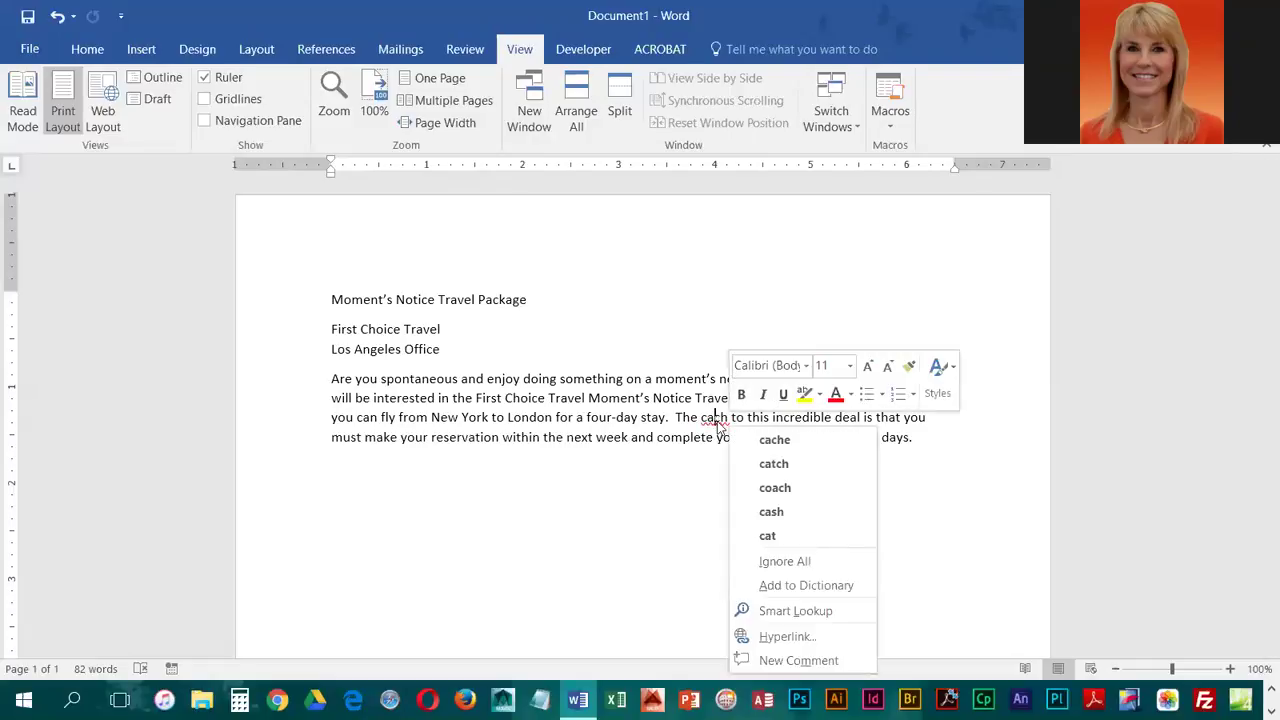
left_click(801, 473)
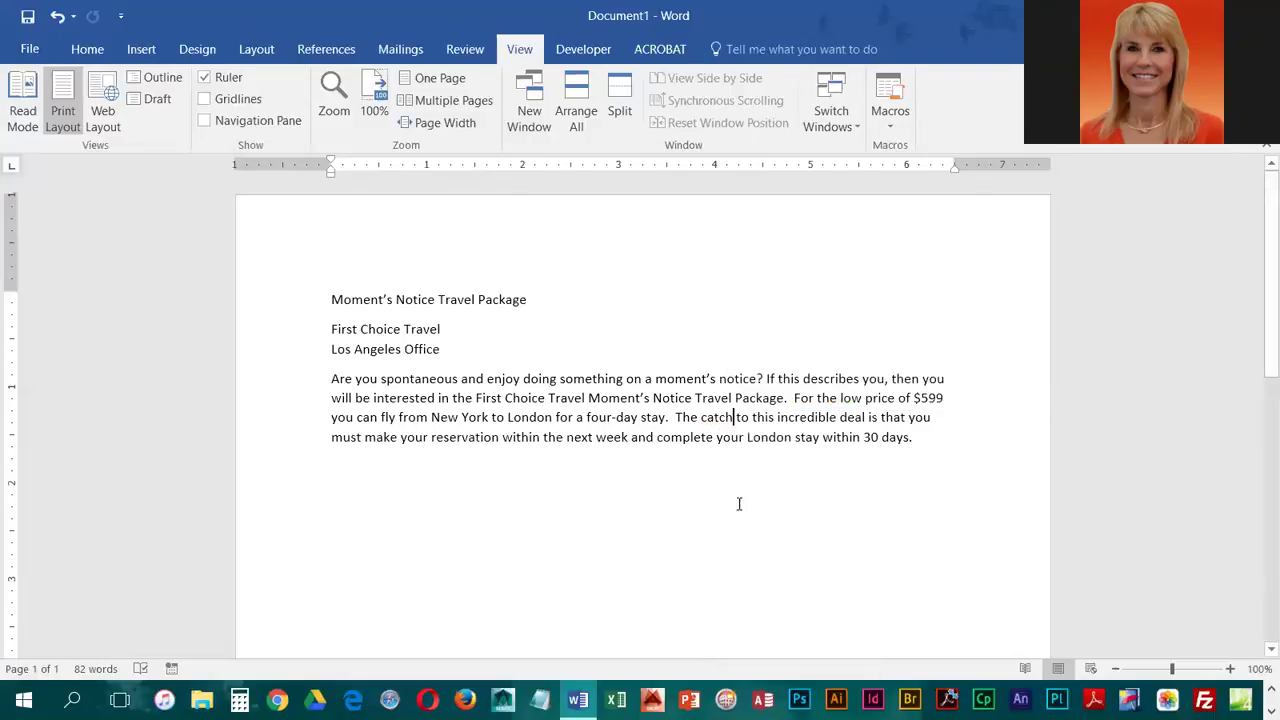
Undo the last edit inside the word "catch" in the body paragraph and redo it.
left_click(940, 444)
left_click(716, 417)
key("Left")
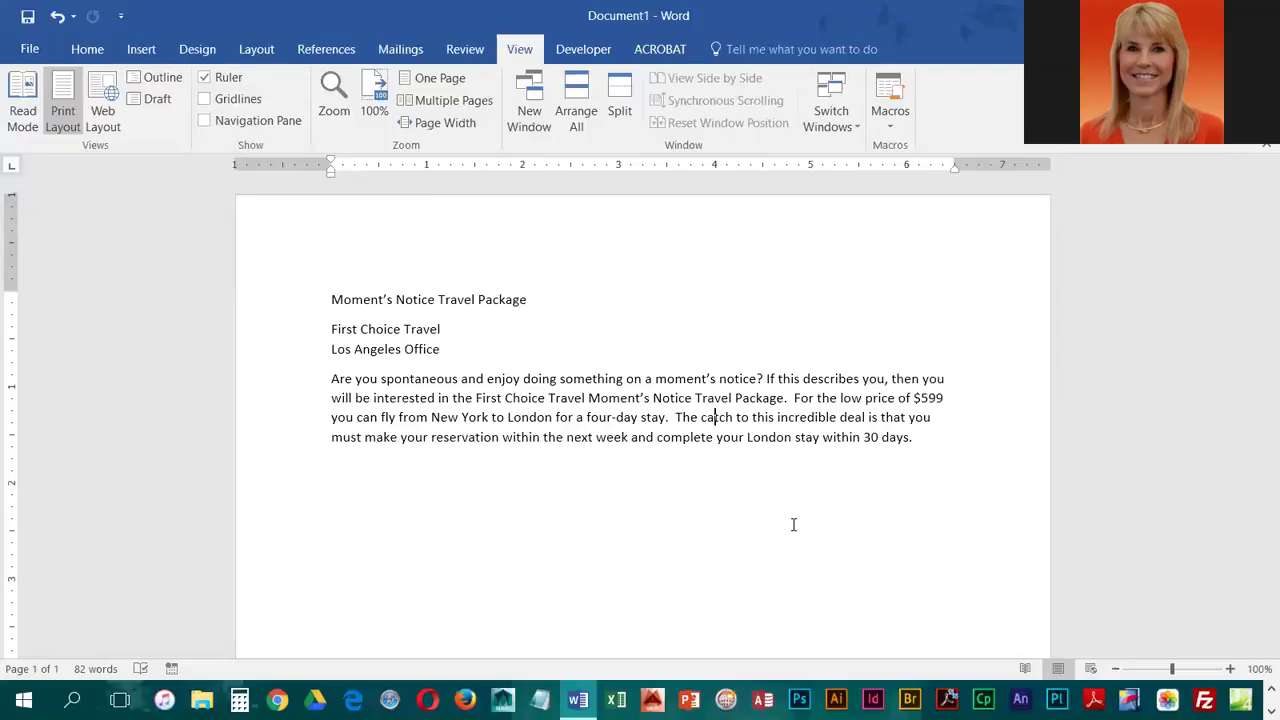
key("ctrl+z")
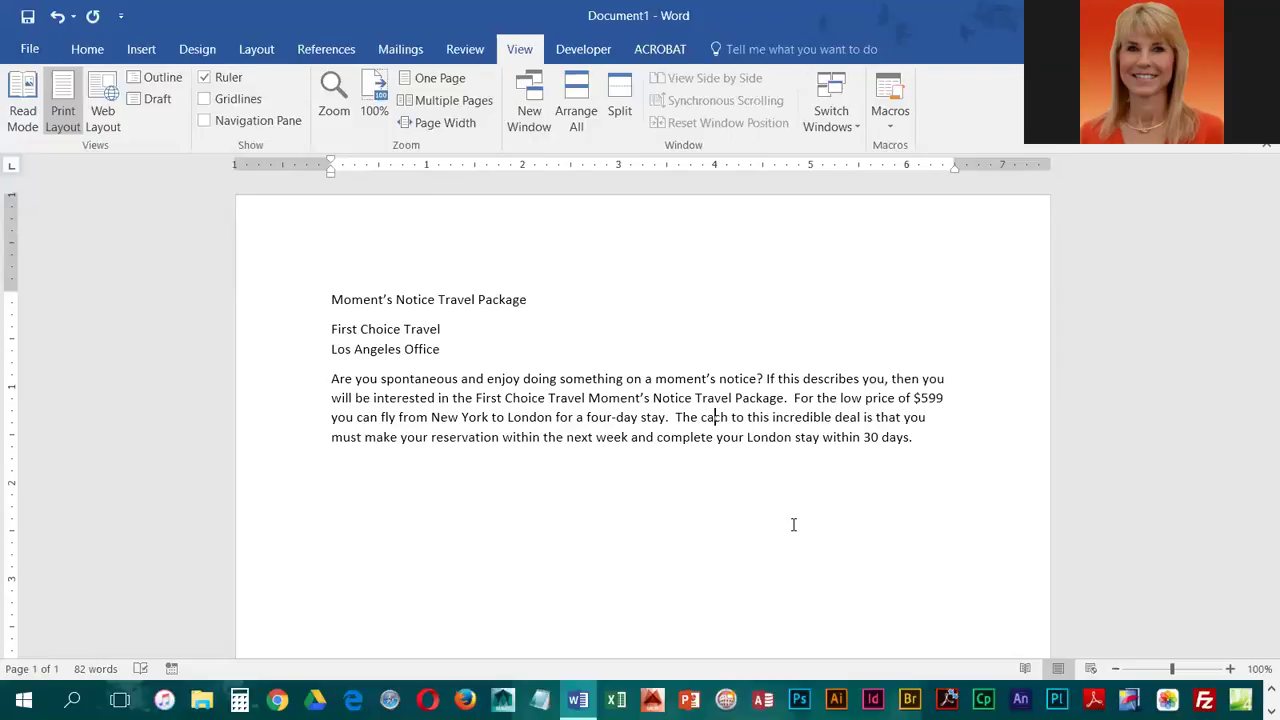
key("ctrl+y")
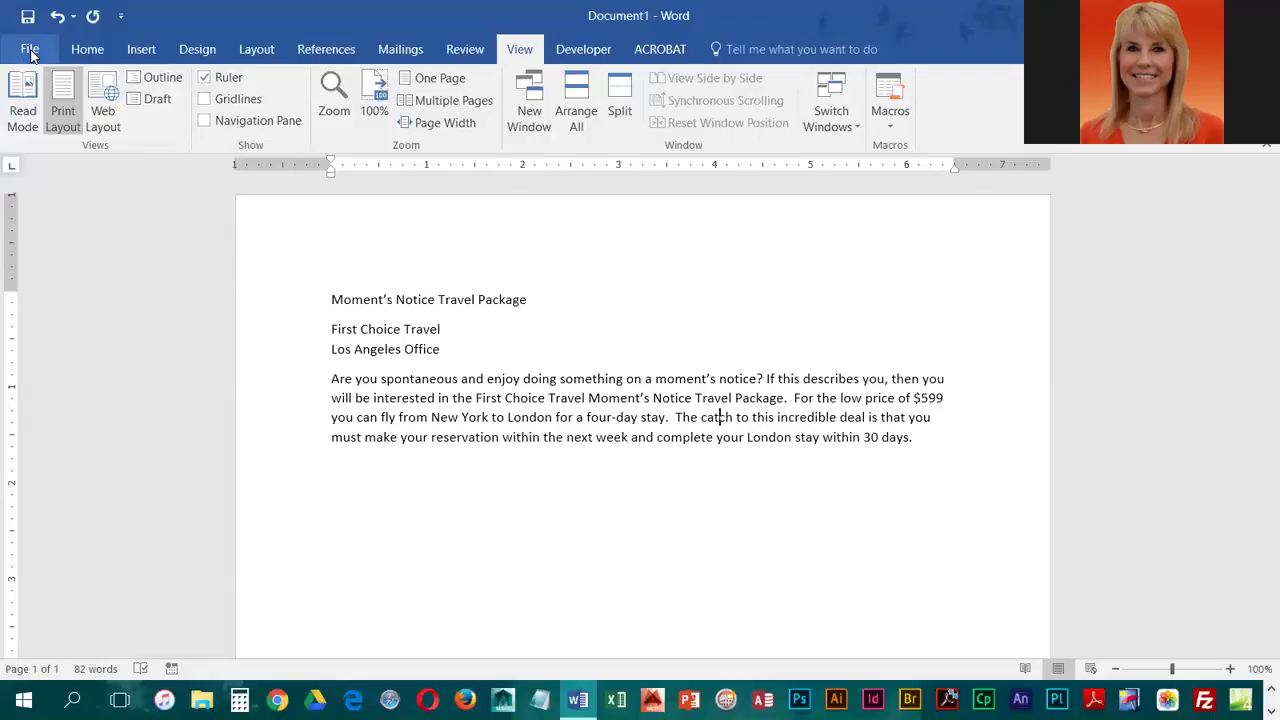
Start saving the document under a new name, choosing the OneDrive Documents folder and opening the full file dialog.
left_click(31, 50)
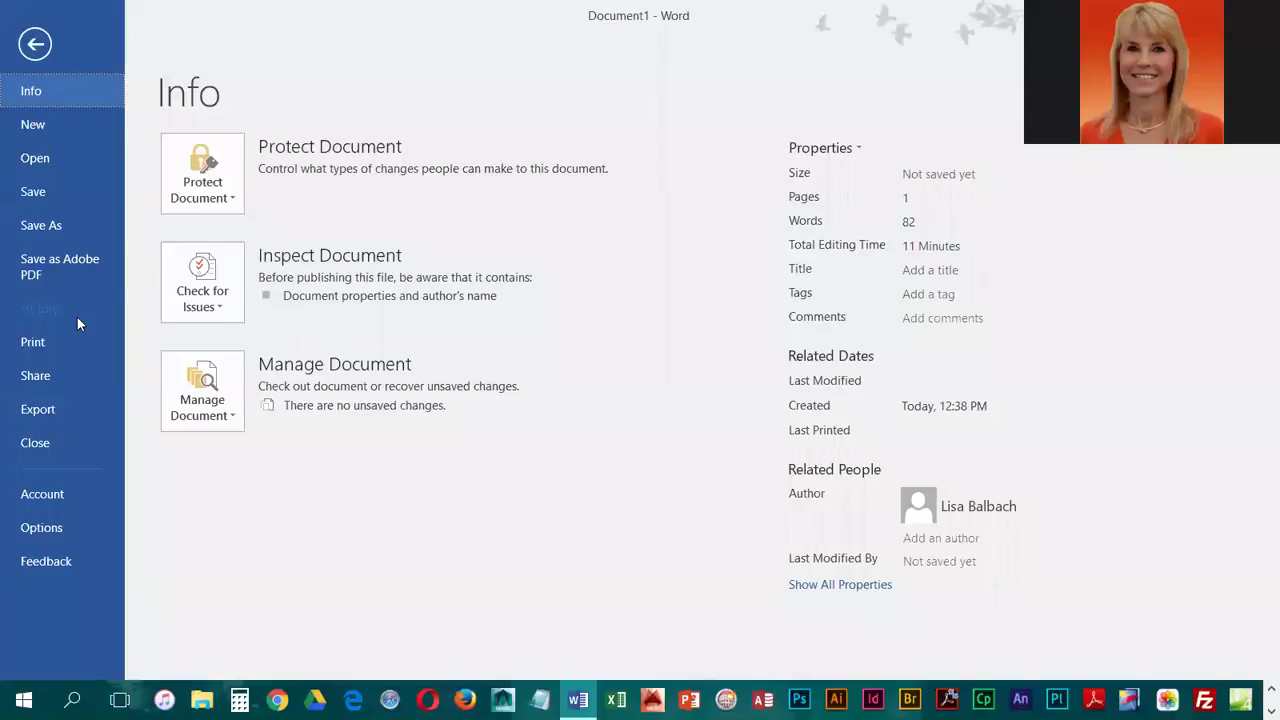
left_click(40, 228)
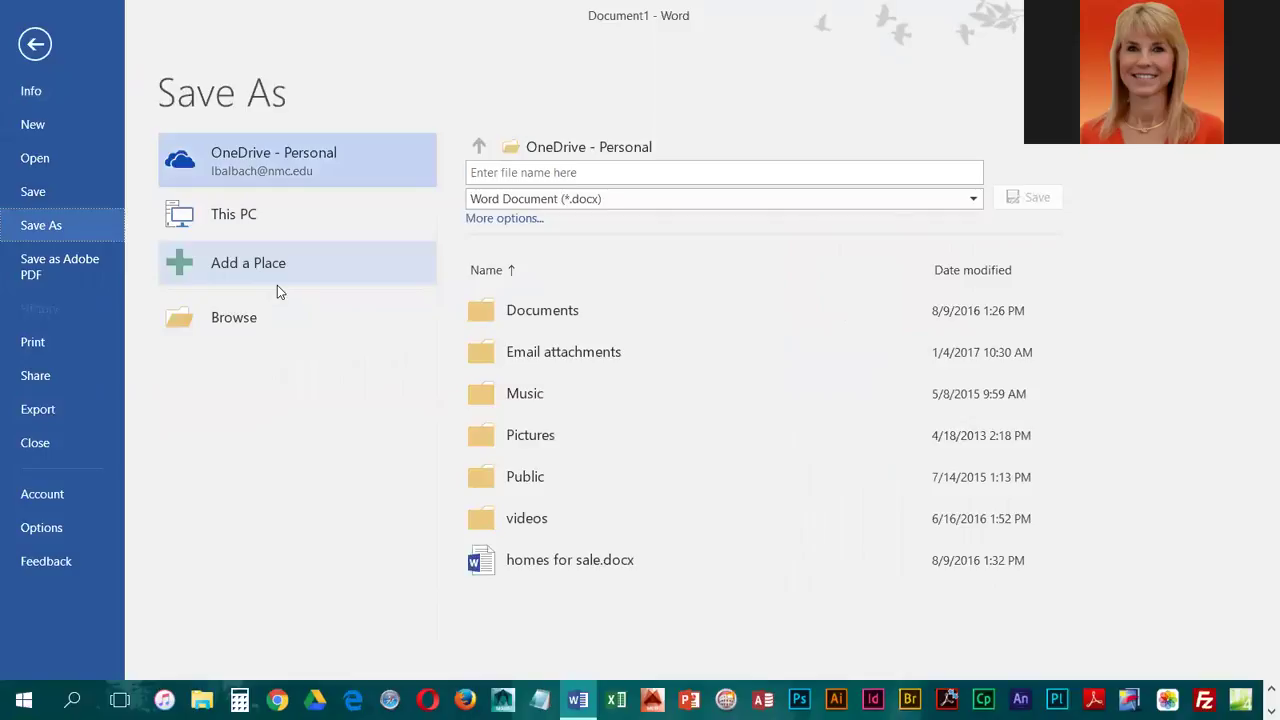
left_click(565, 168)
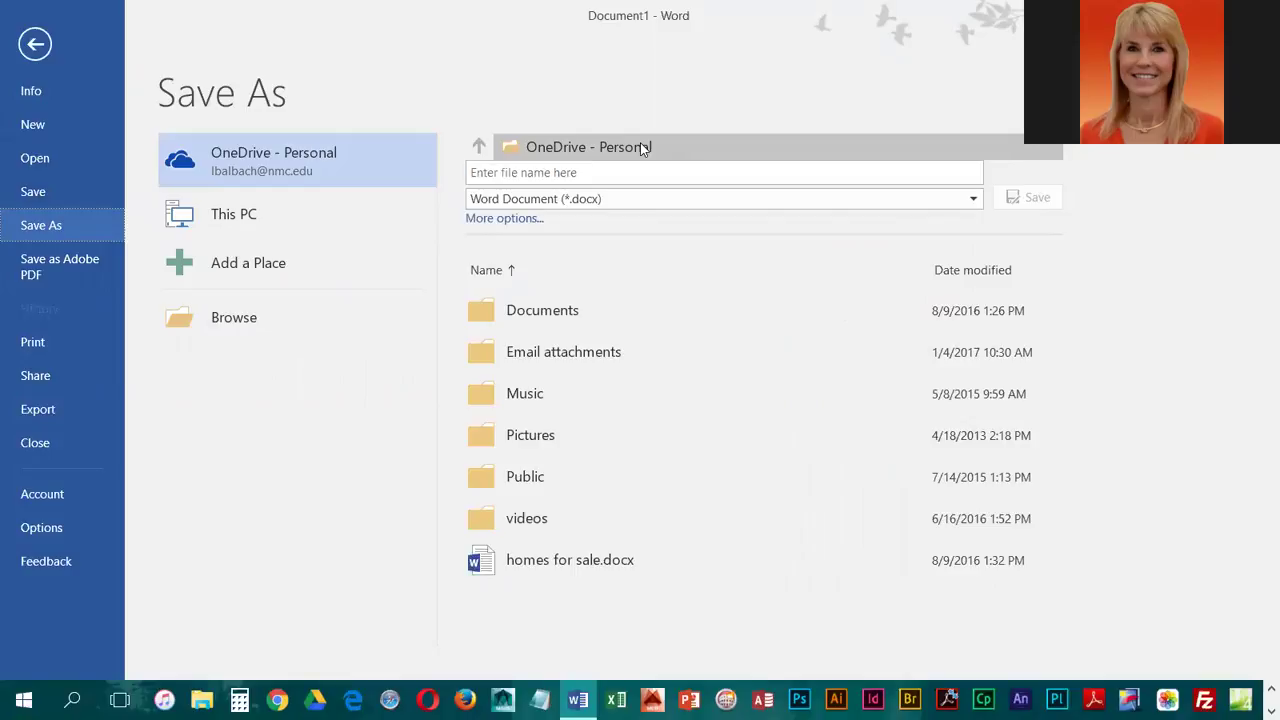
left_click(546, 312)
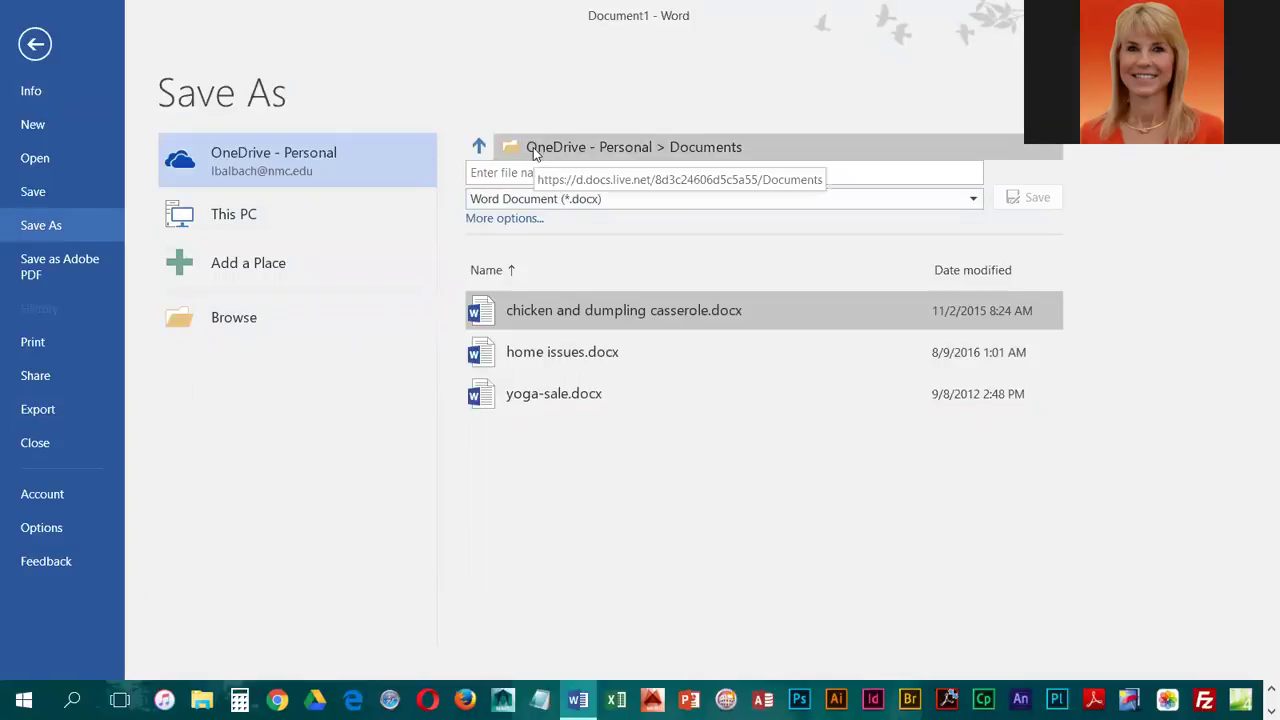
left_click(240, 317)
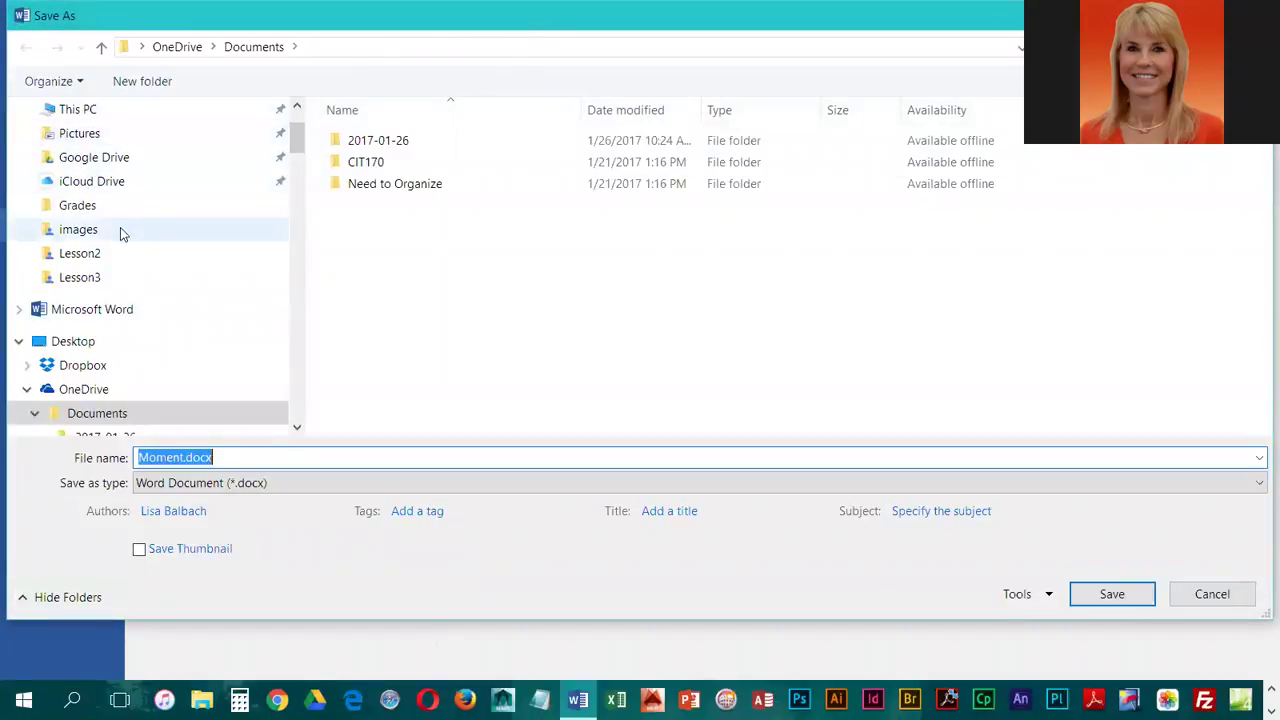
Look through the available save locations in the folder tree and return to the OneDrive Documents folder.
scroll(129, 204, "up", 3)
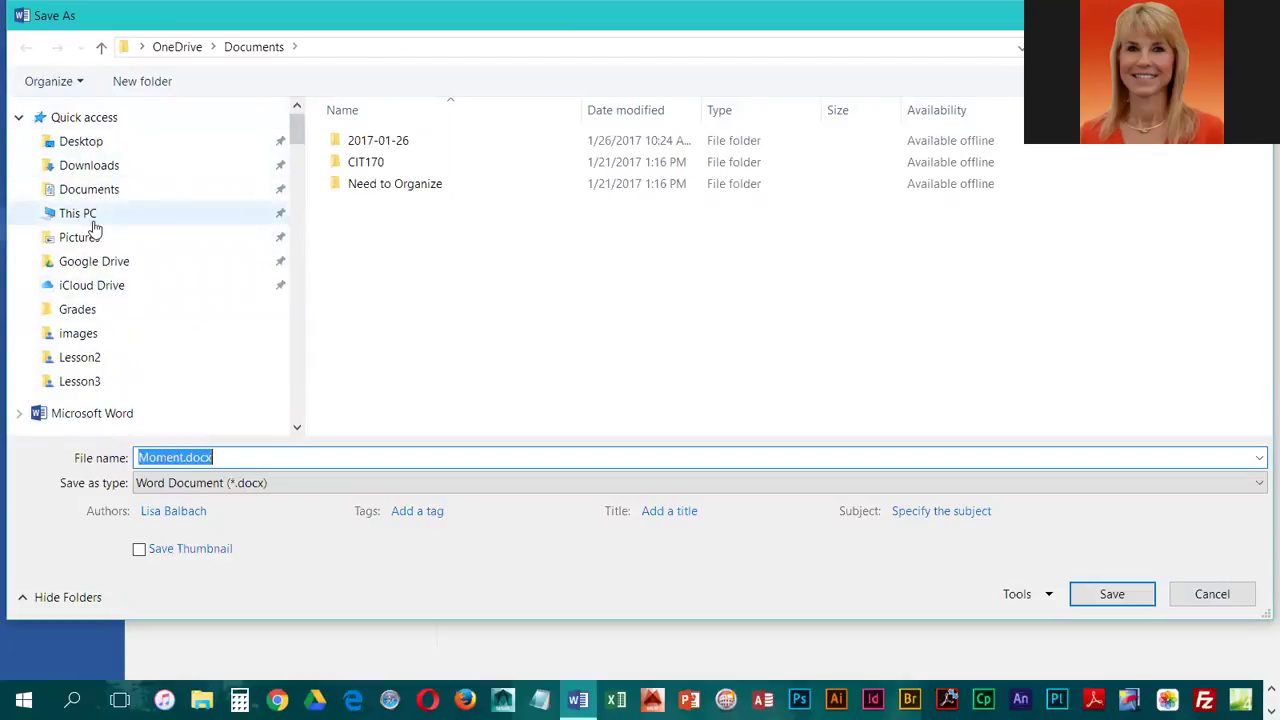
scroll(94, 229, "down", 4)
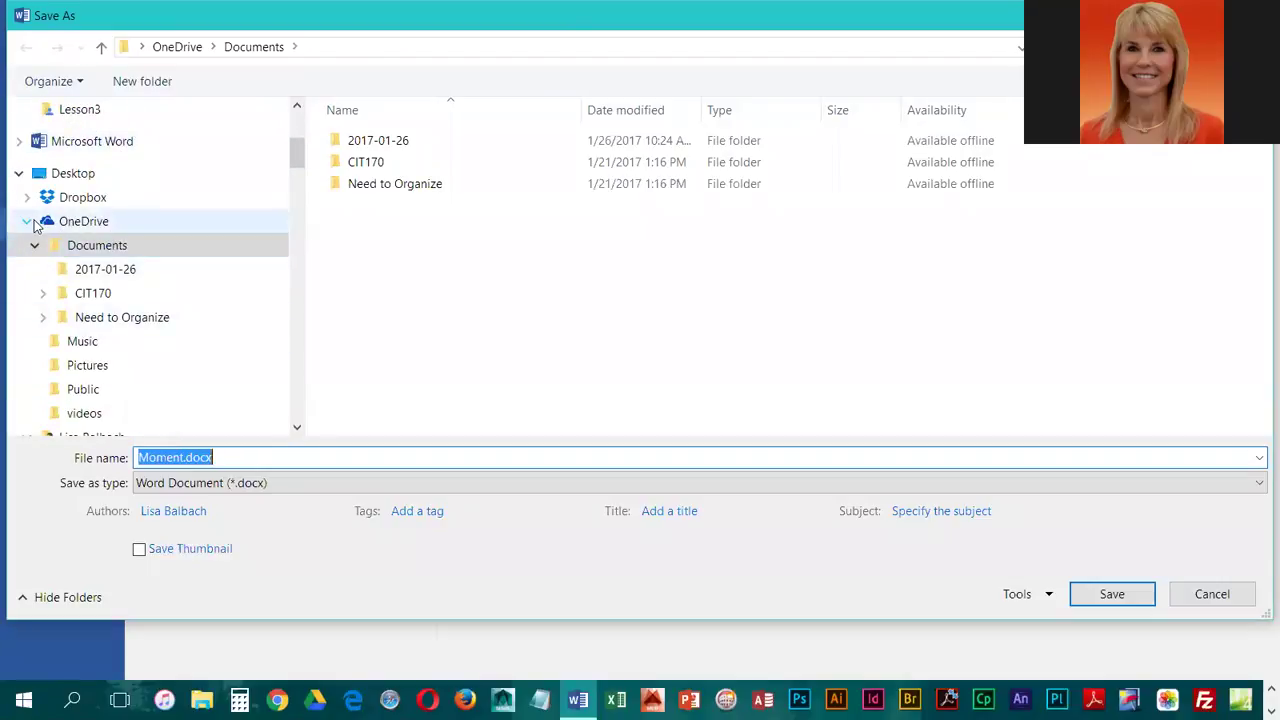
left_click(28, 221)
scroll(29, 240, "down", 1)
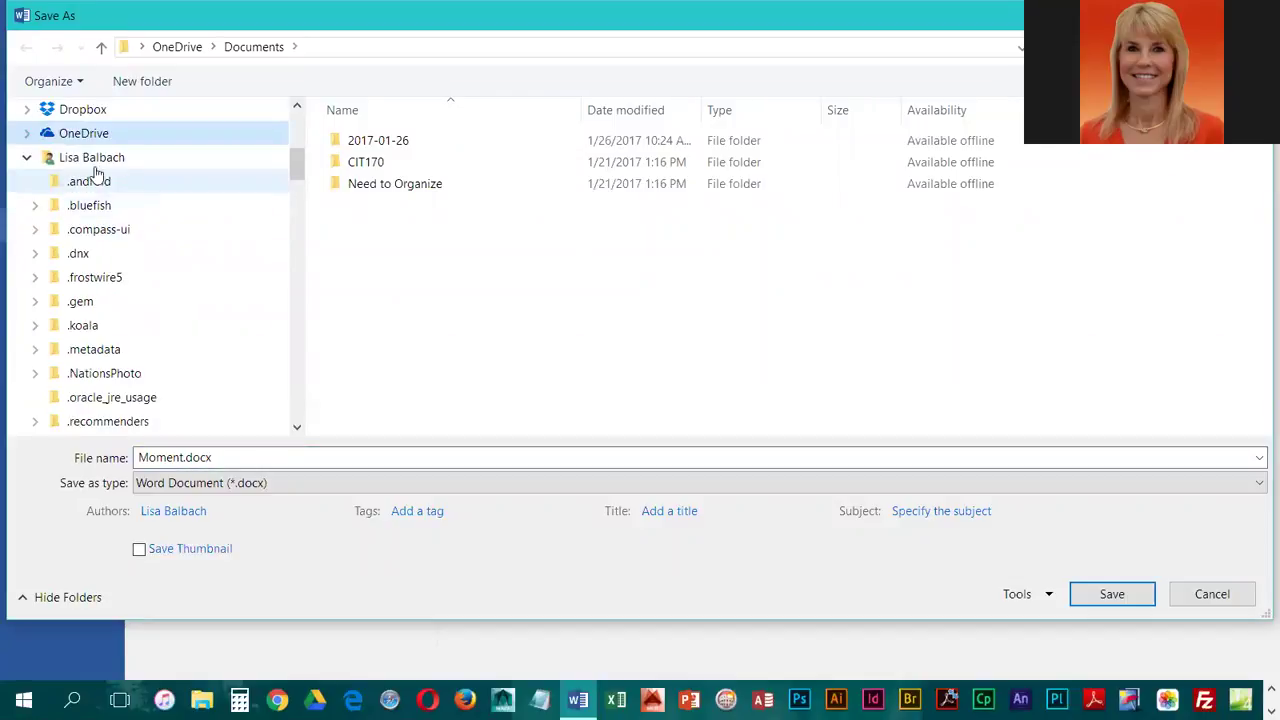
scroll(95, 190, "down", 3)
scroll(141, 305, "down", 2)
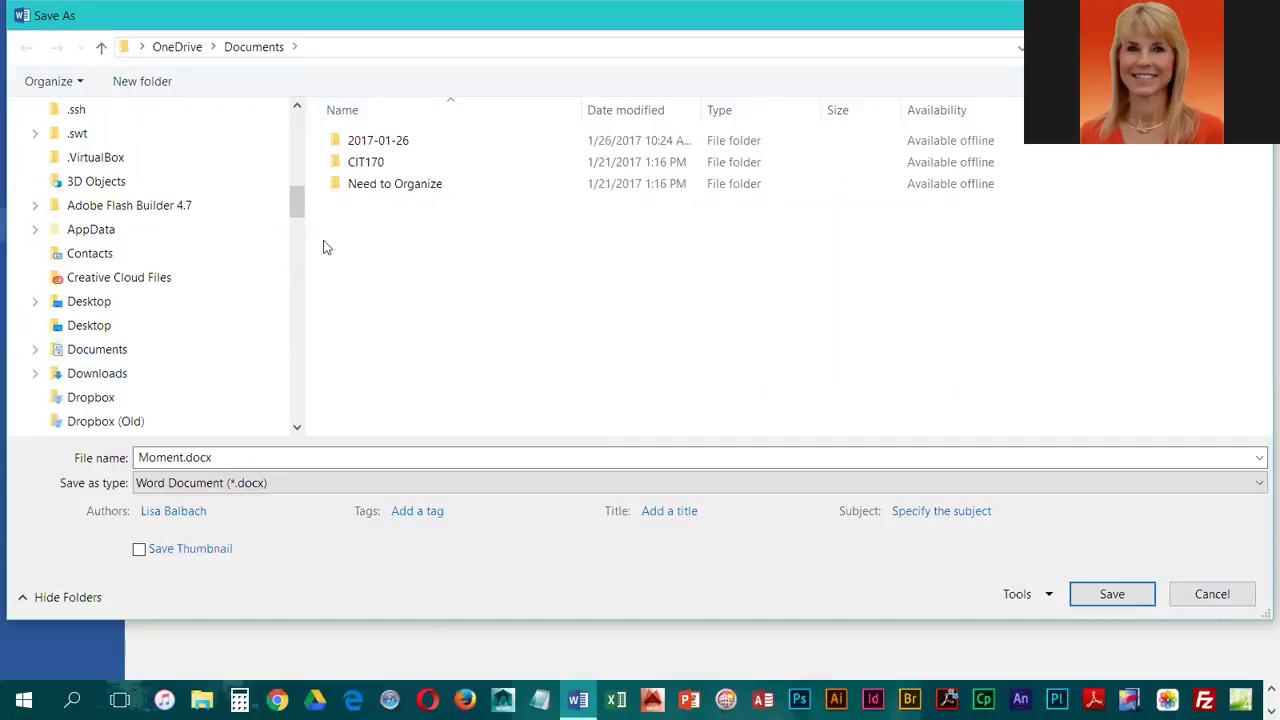
scroll(128, 200, "up", 1)
scroll(128, 200, "up", 10)
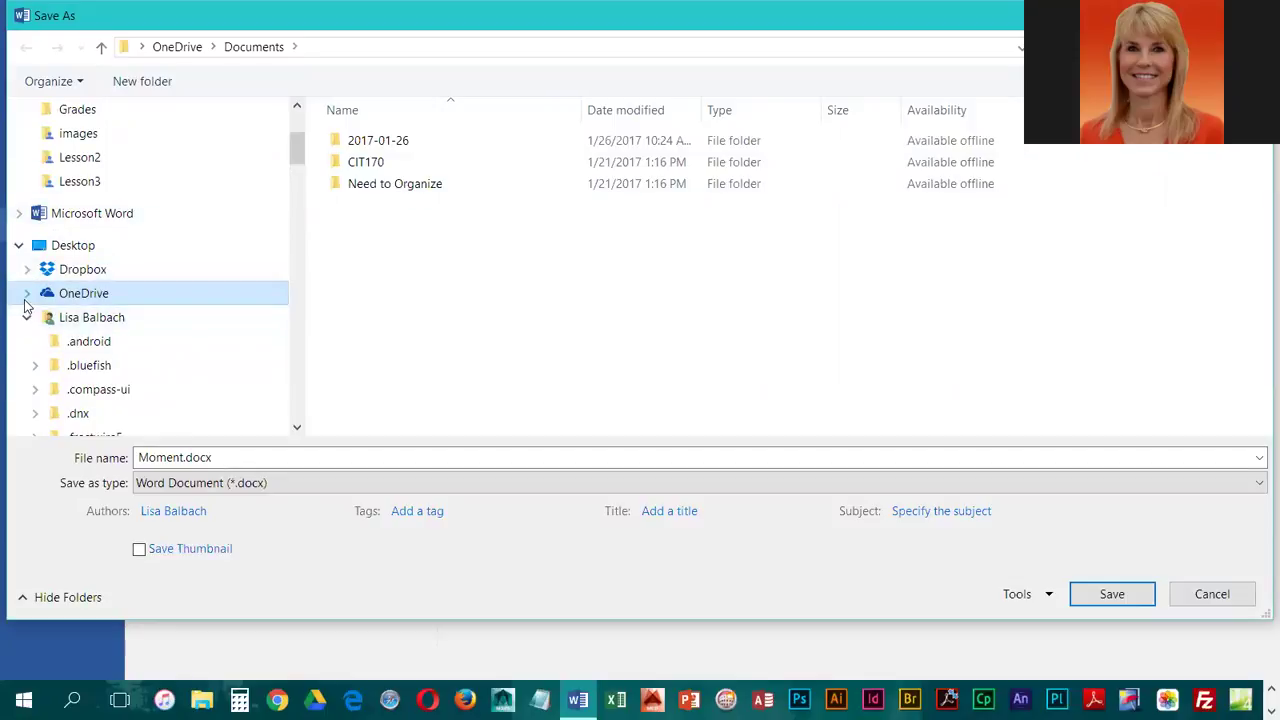
left_click(26, 300)
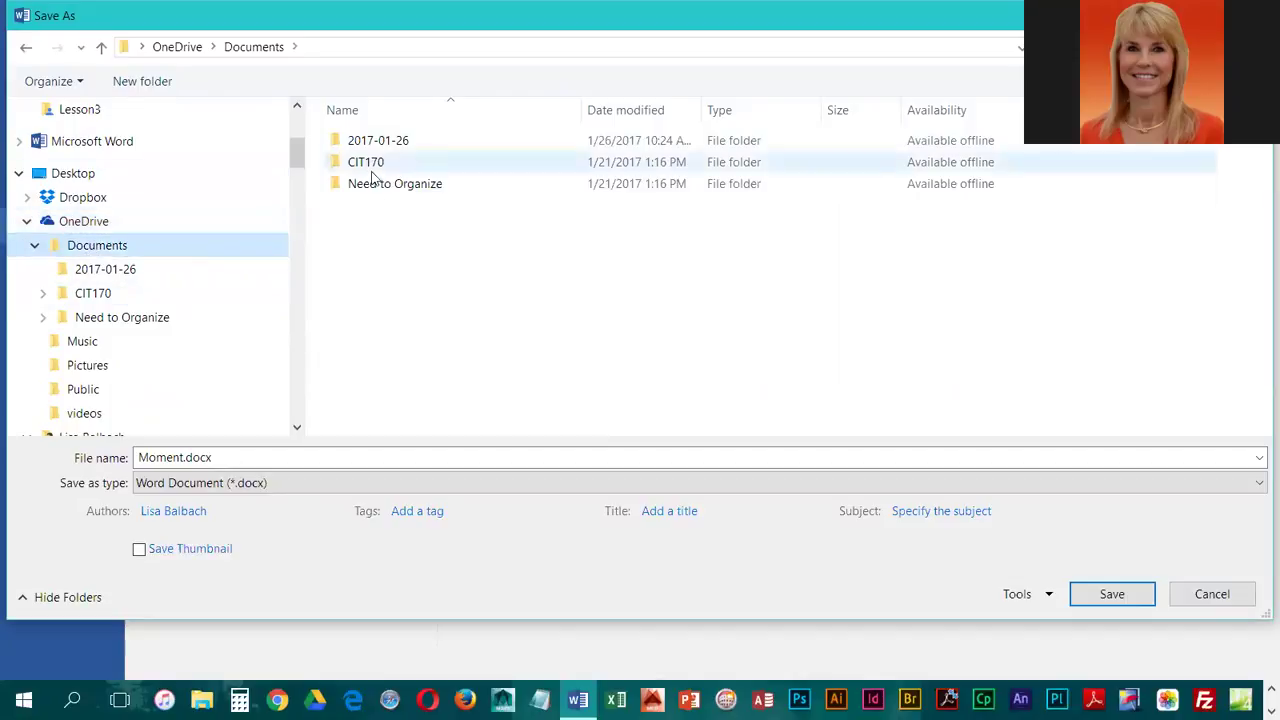
Create a folder named CIT100 in the OneDrive Documents folder and open it.
left_click(142, 81)
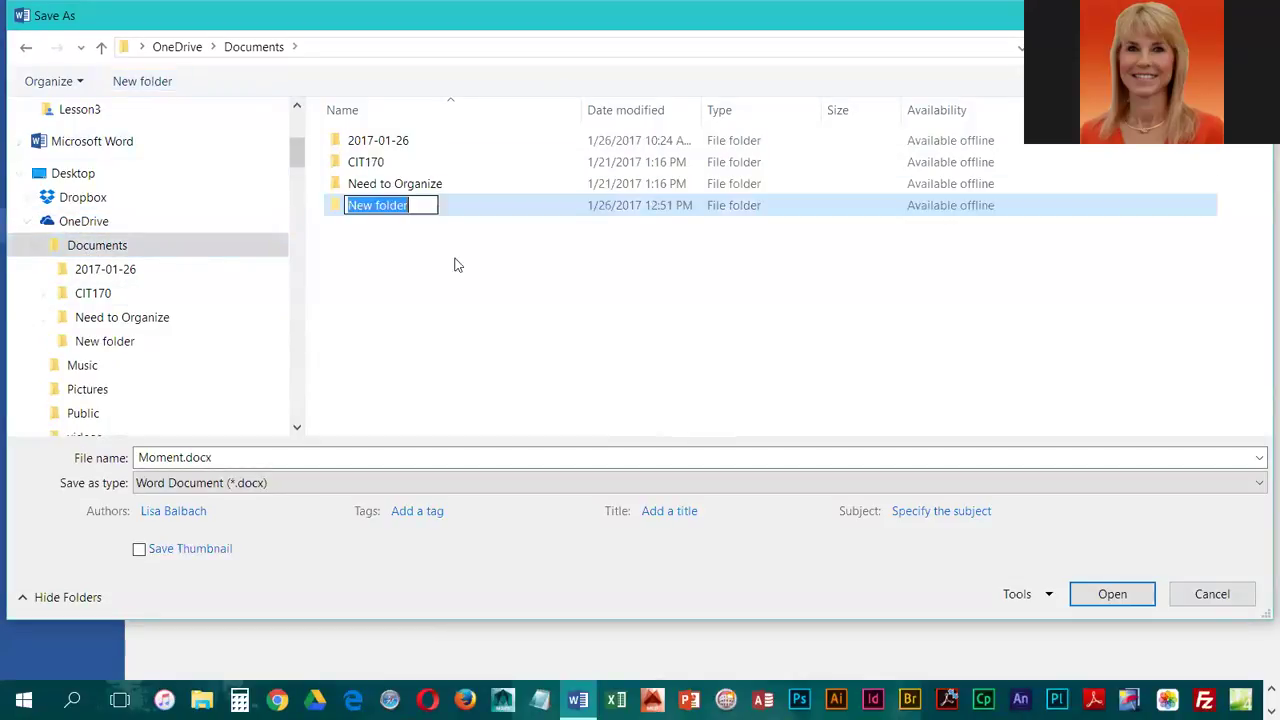
type("CIT")
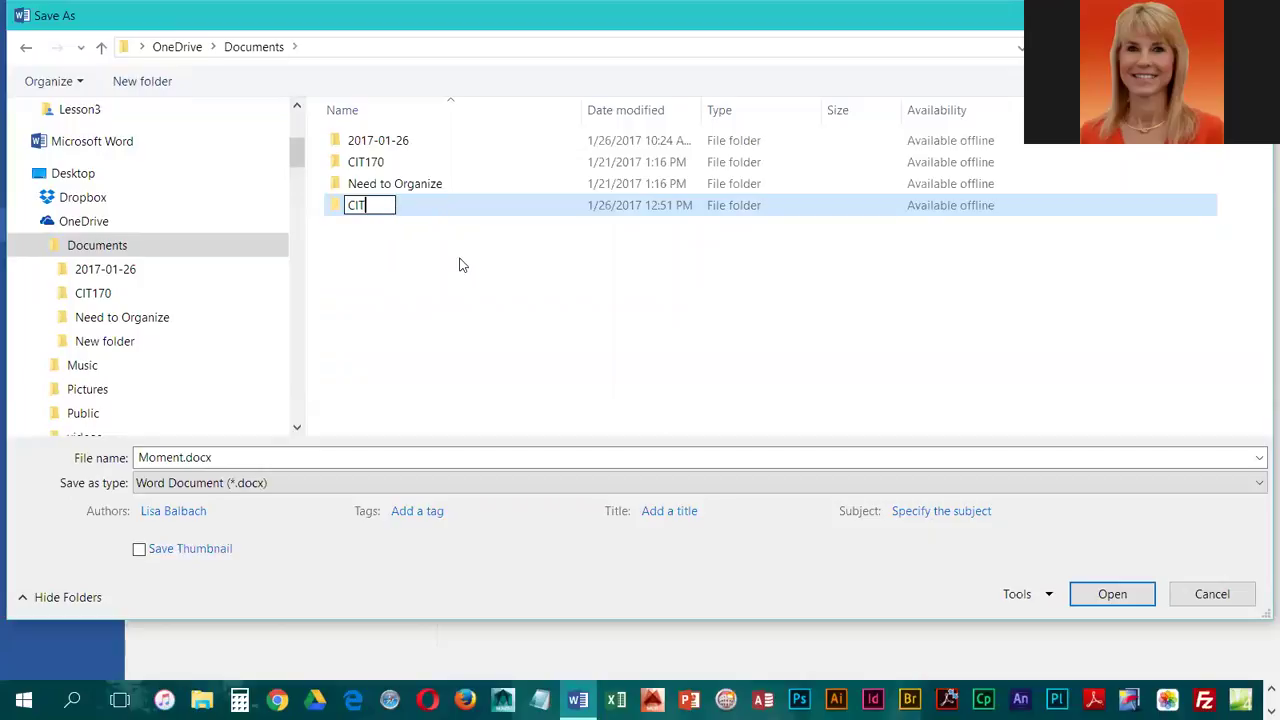
type("100")
key("Return")
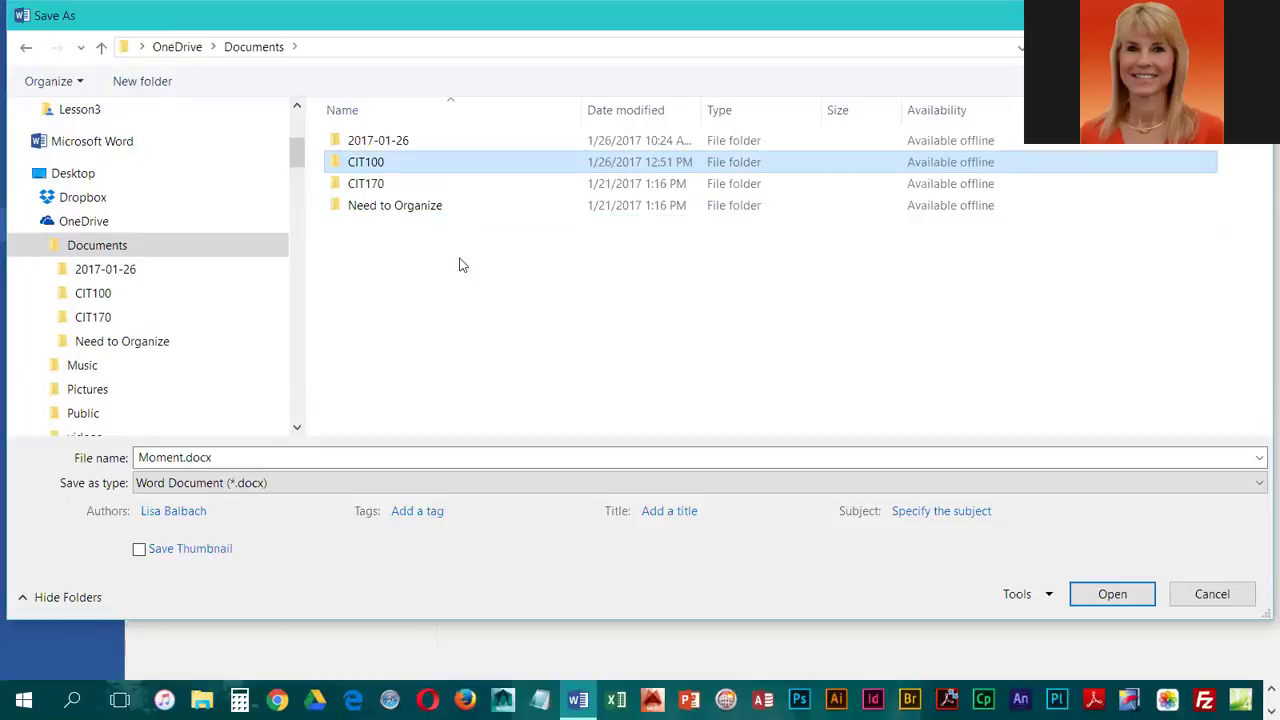
double_click(372, 163)
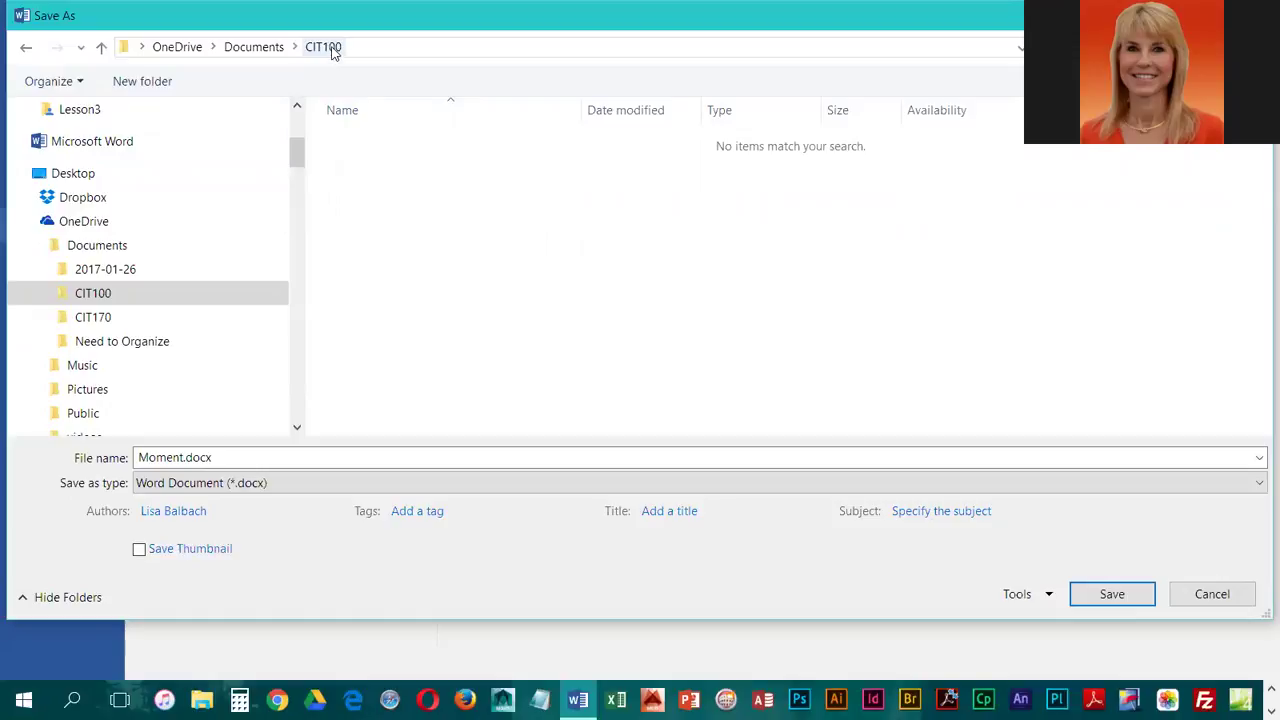
Create a subfolder named Word Section 1 inside CIT100 and open it.
left_click(150, 90)
type("Word ")
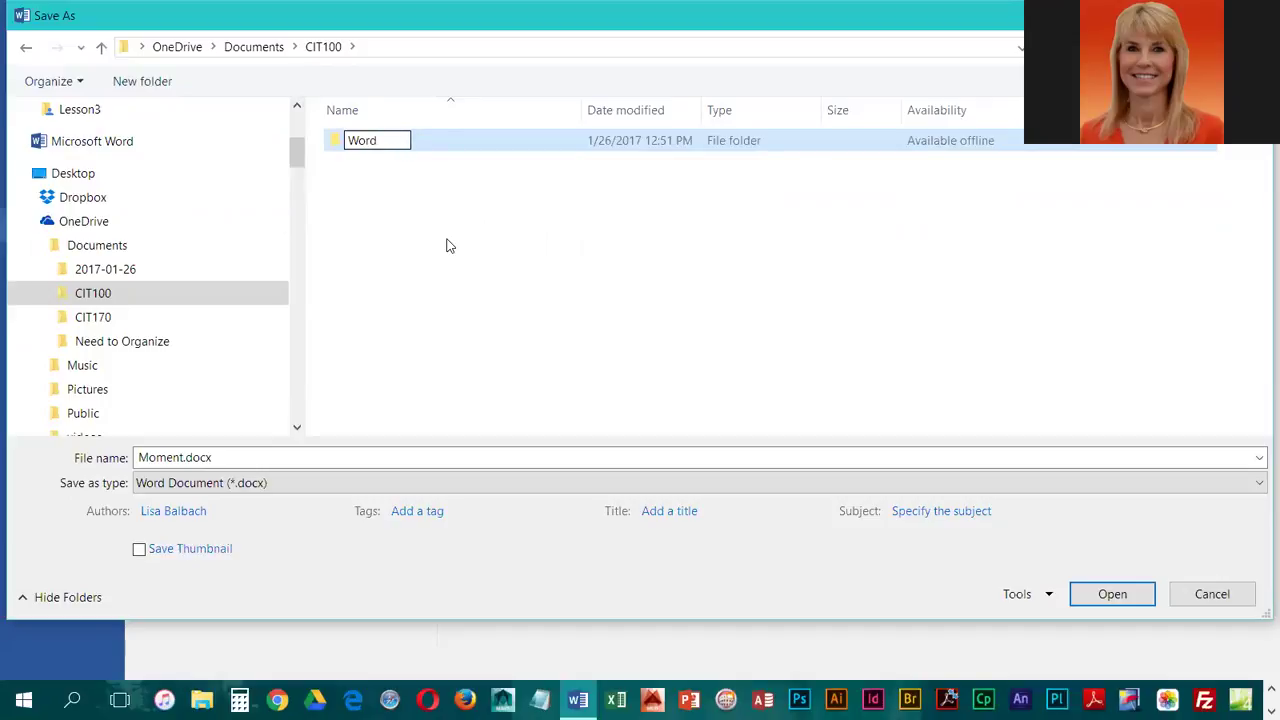
type("Section 1")
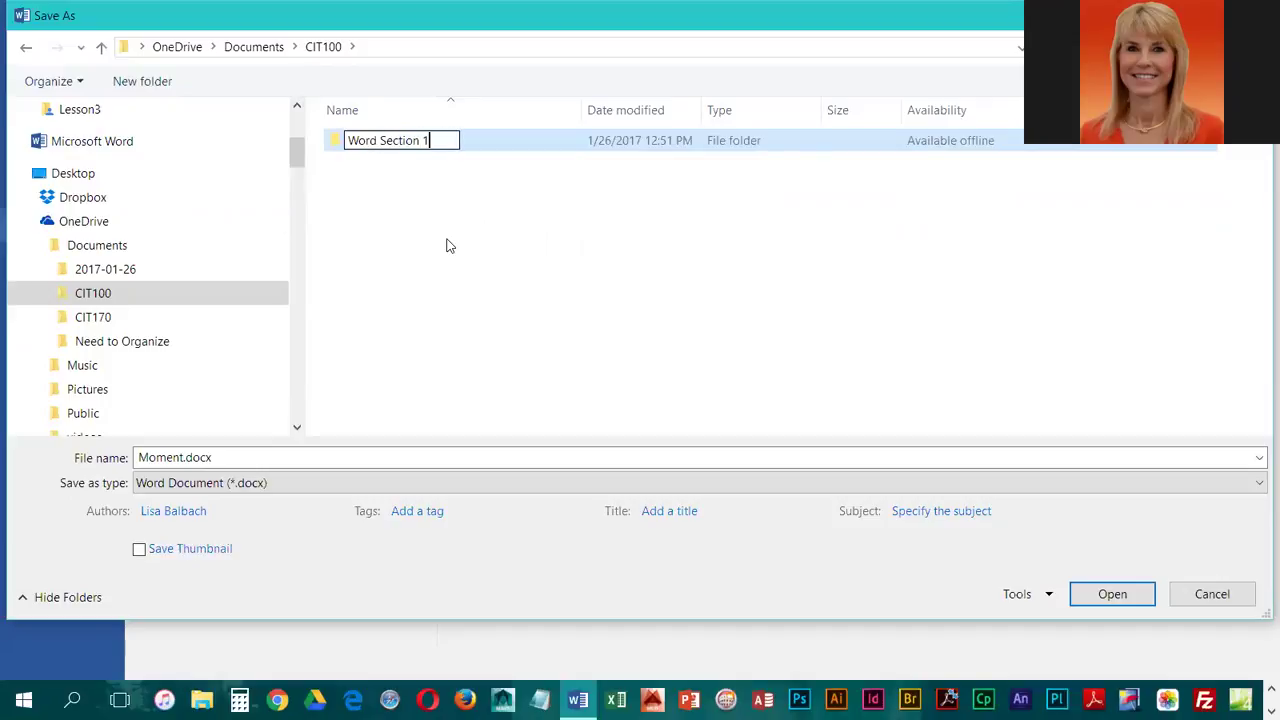
key("Return")
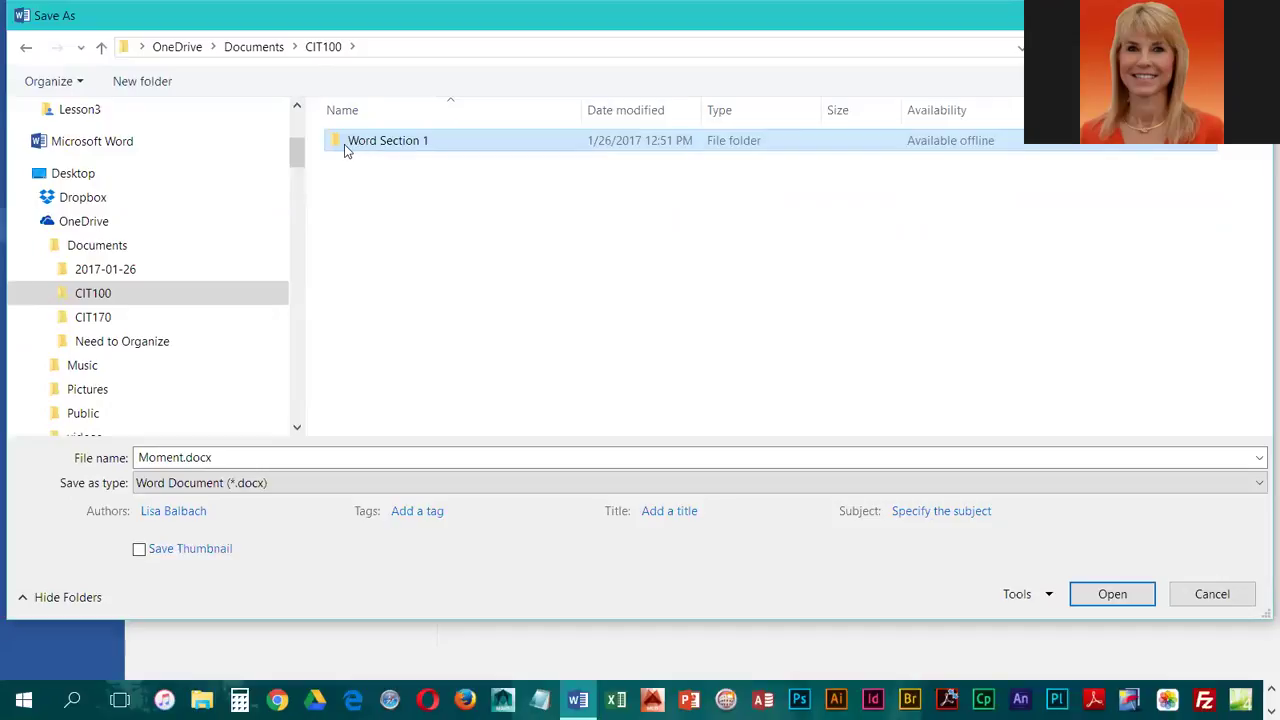
double_click(344, 144)
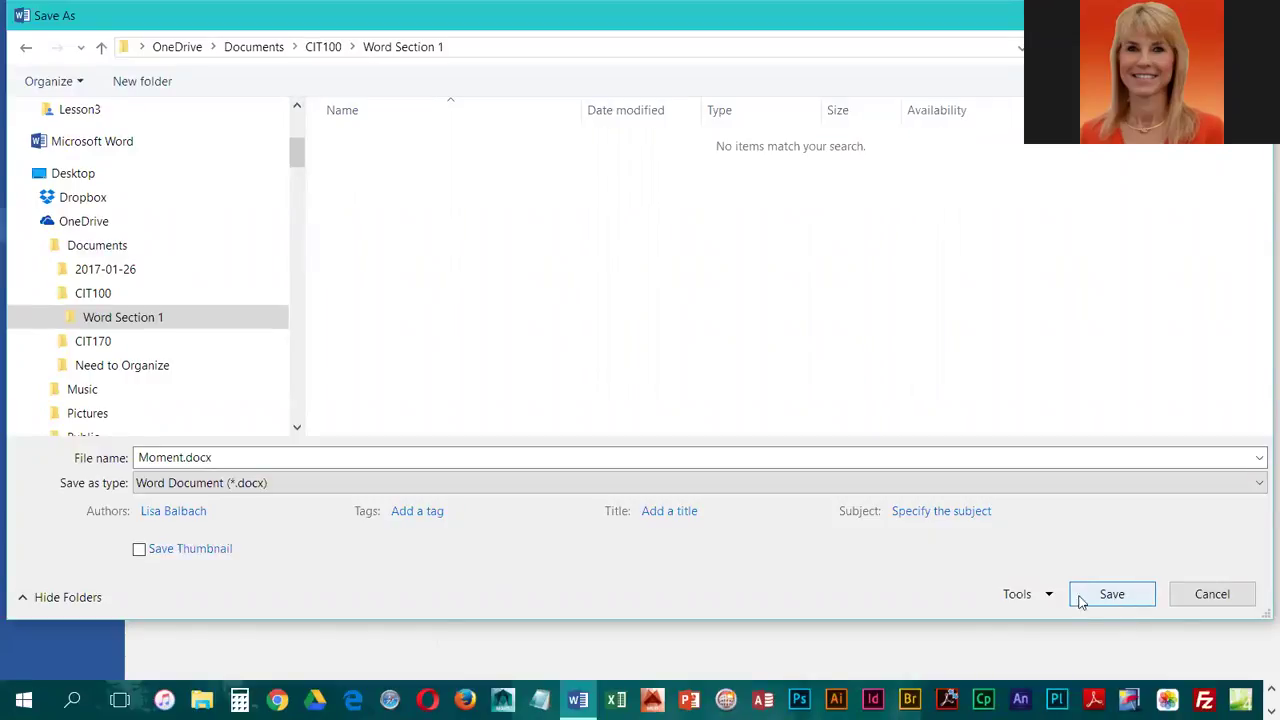
Save the document as 1-FCTTravelPkg in the Word Section 1 folder, keeping the Word Document format.
double_click(185, 458)
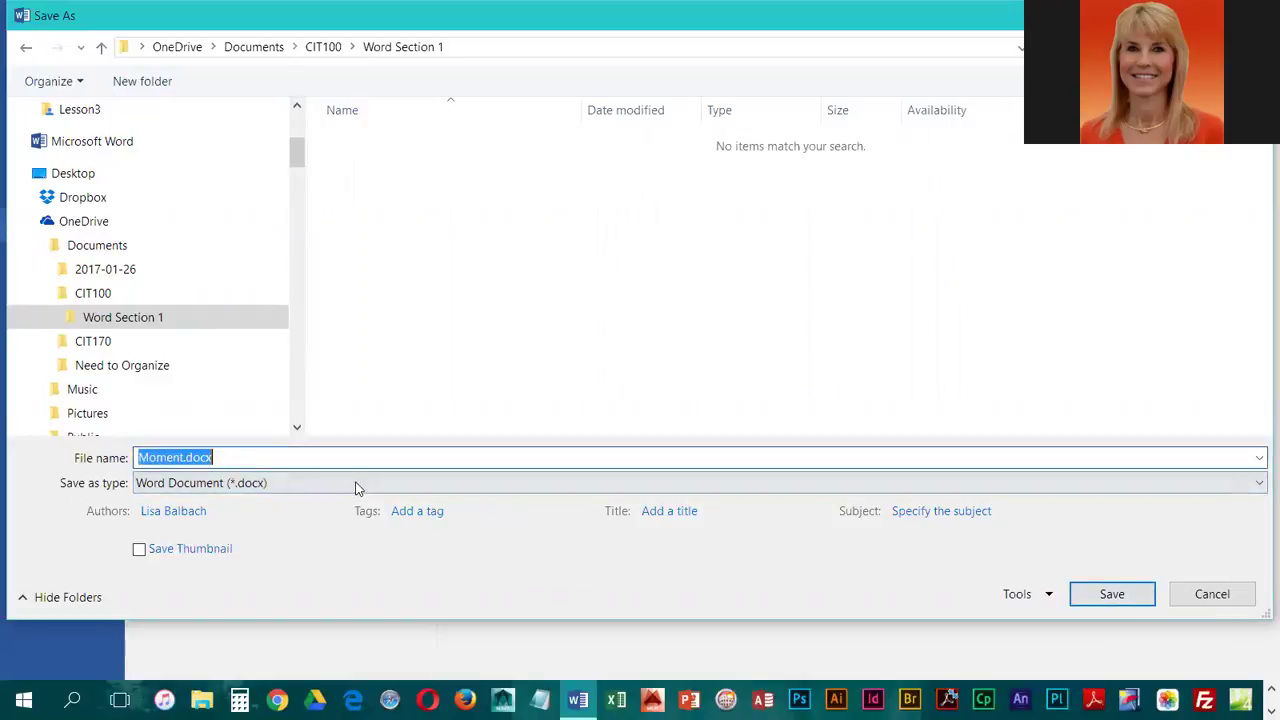
type("1-")
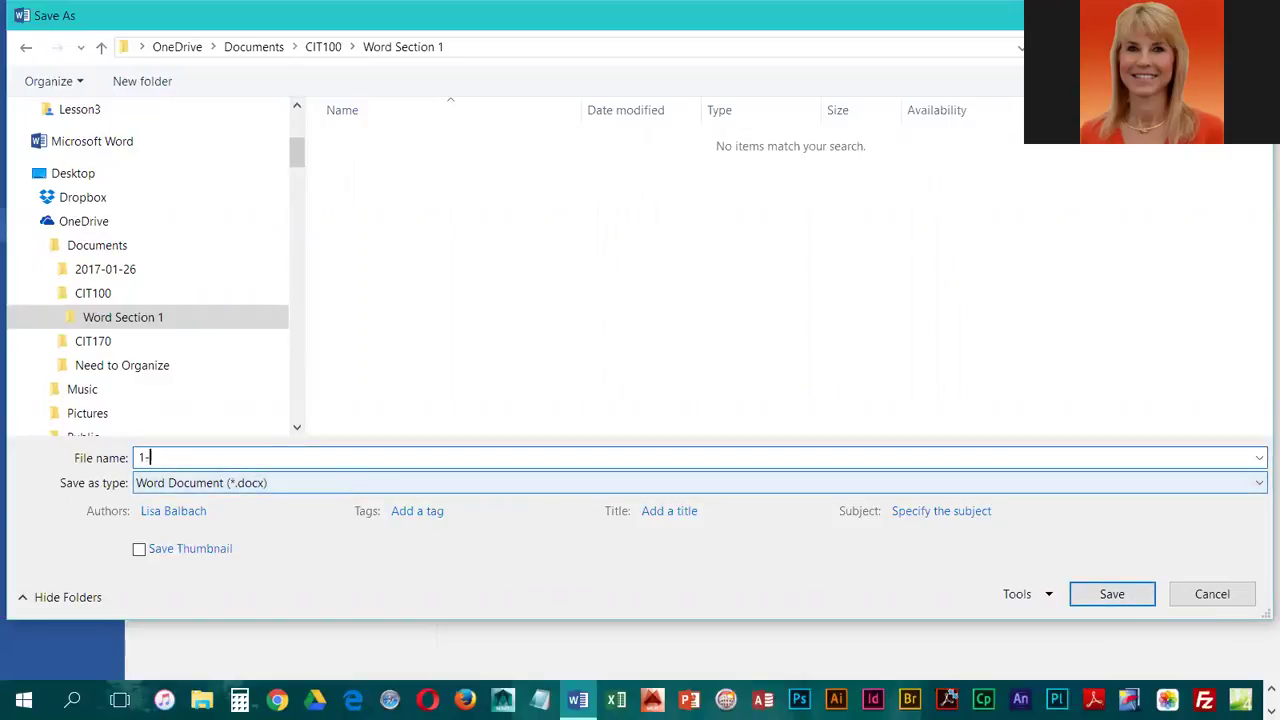
type("FCT")
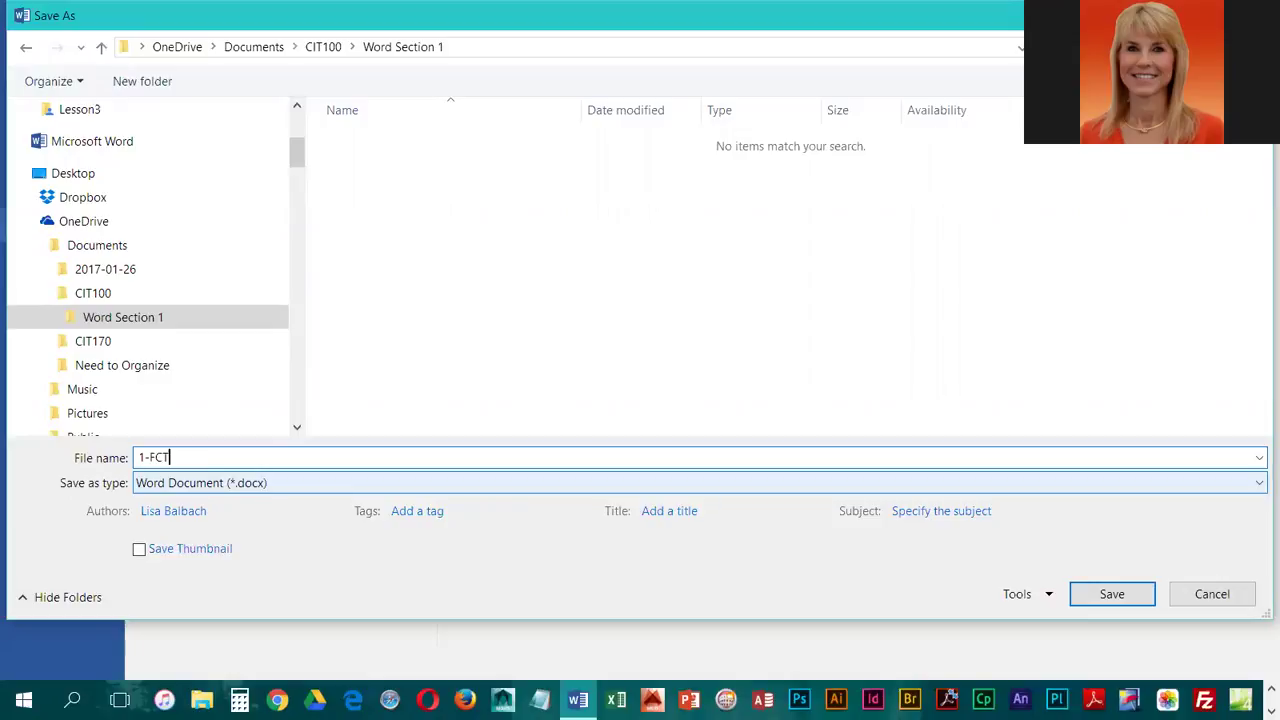
type("TravelPkg")
left_click(1120, 592)
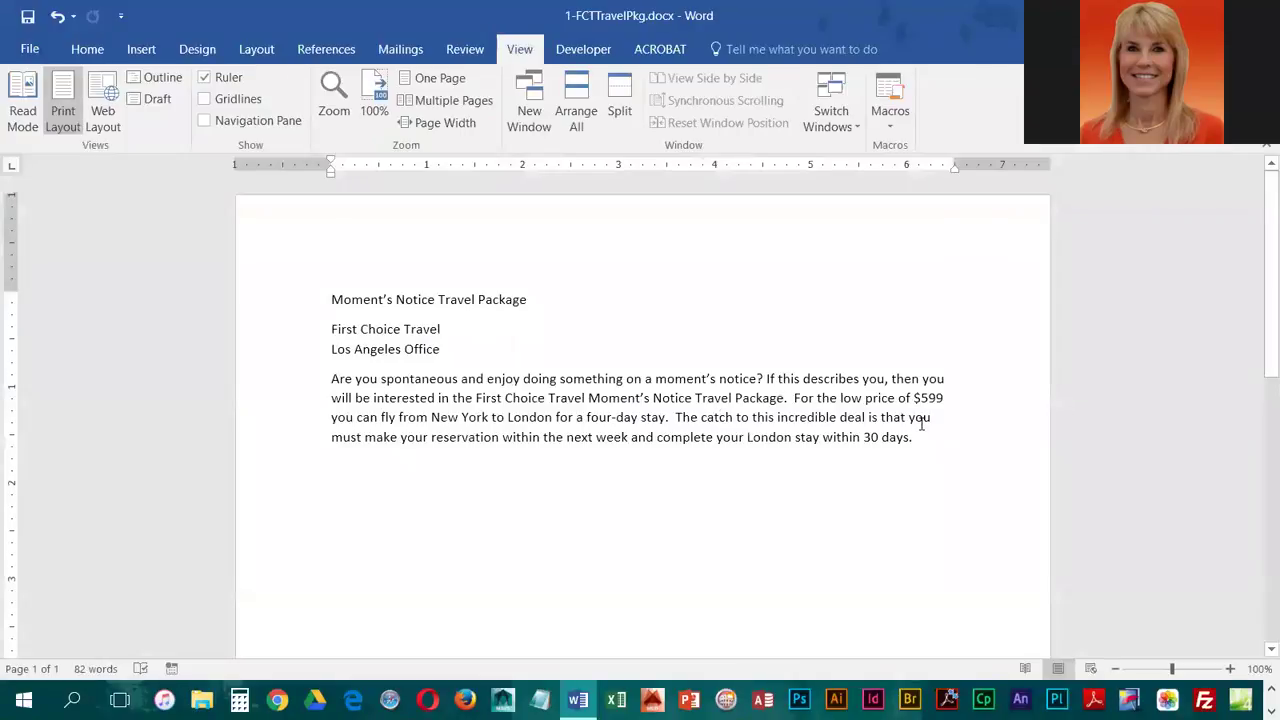